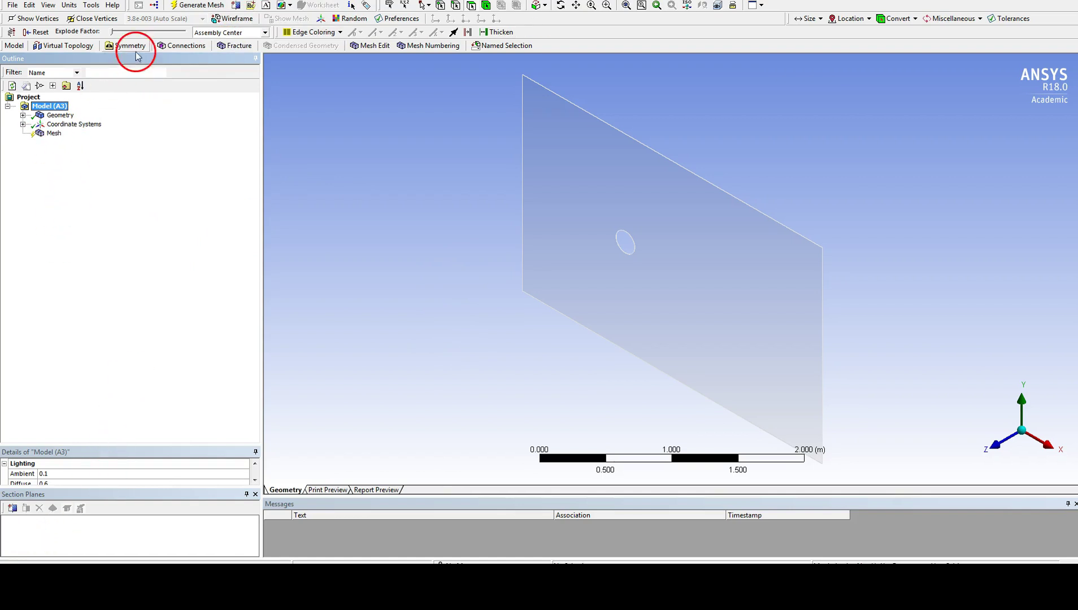
Step: Generate the default mesh and display it face-on, looking along the Z axis
left_click(203, 7)
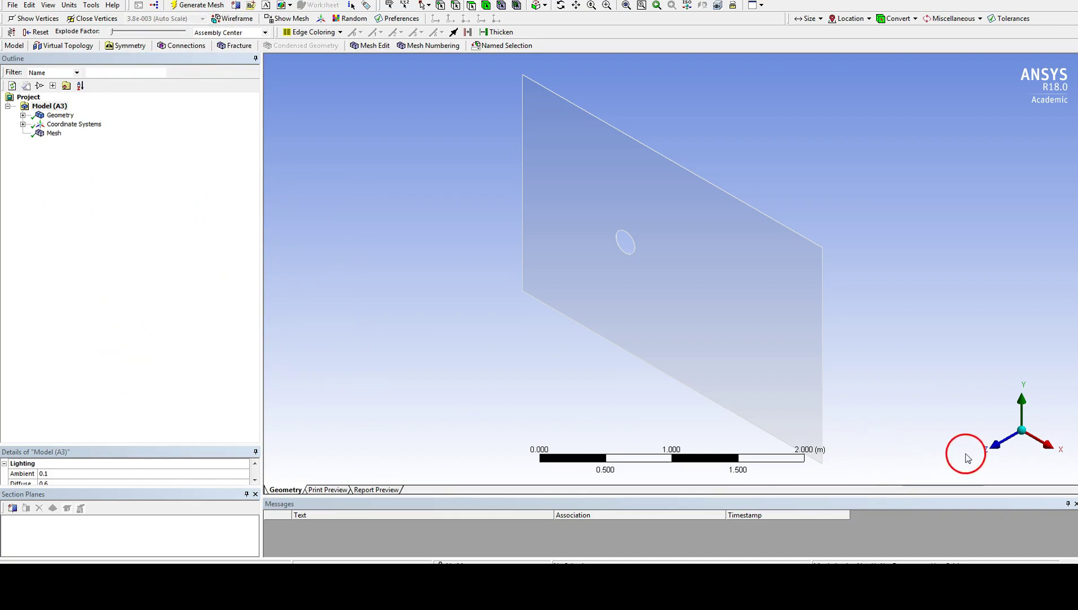
left_click(996, 447)
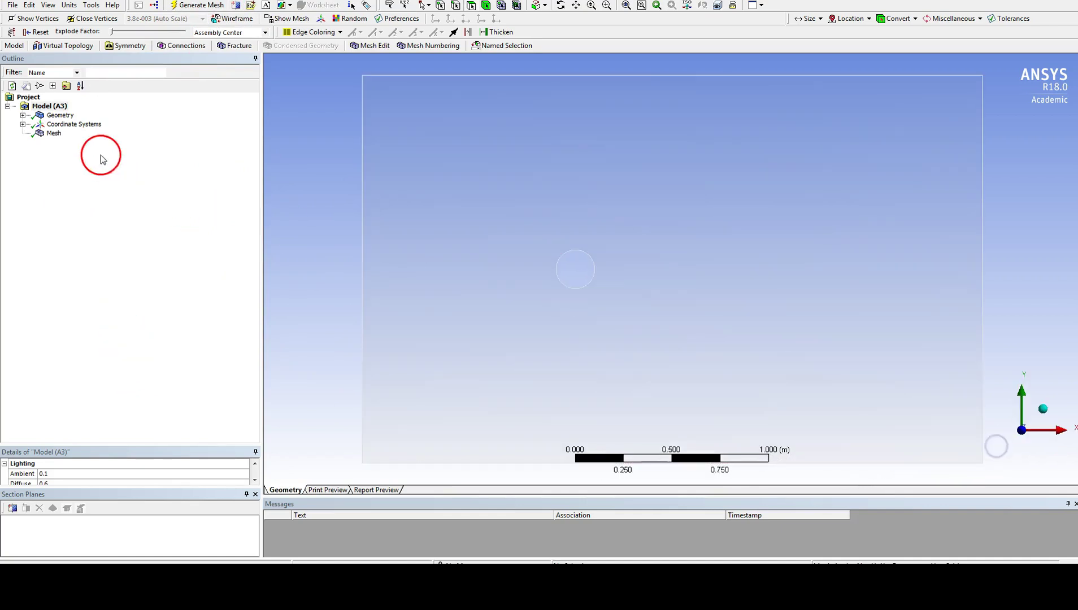
left_click(52, 134)
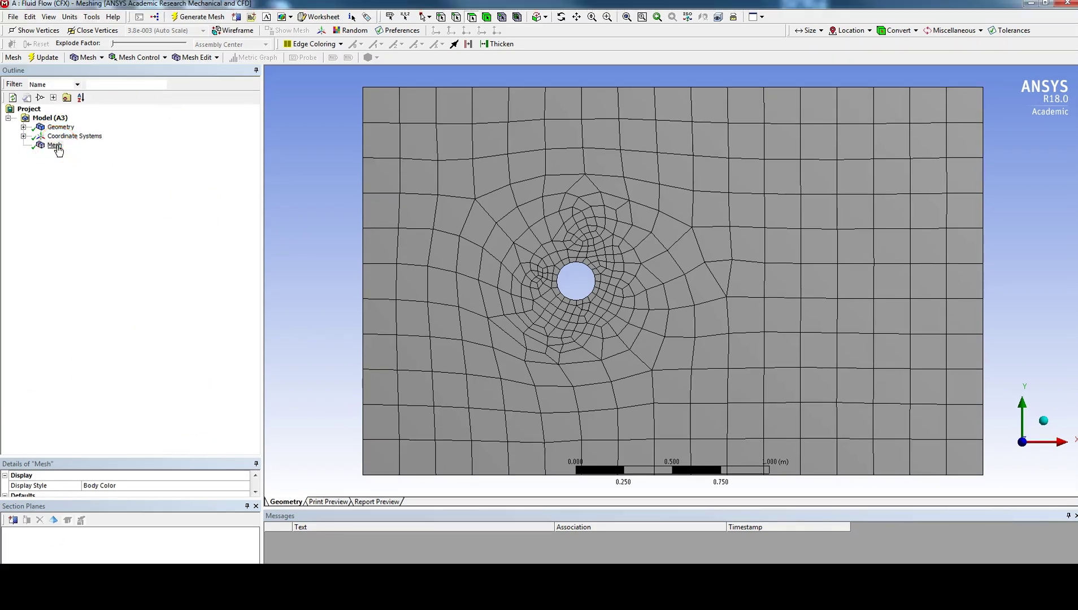
Step: Insert a mesh method and scope it to the plate body
right_click(56, 147)
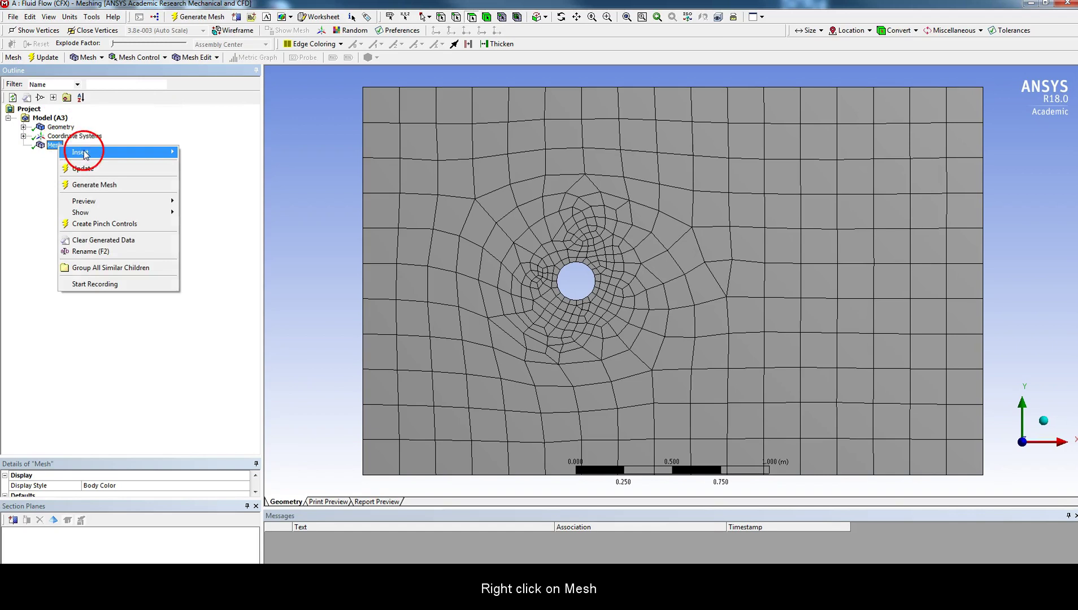
mouse_move(102, 155)
left_click(199, 152)
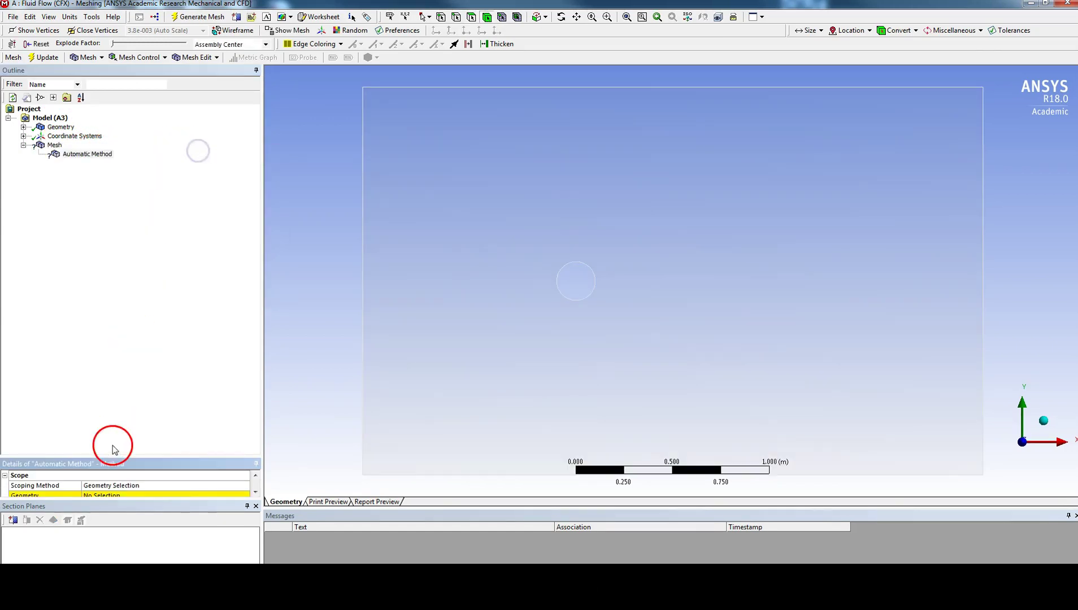
left_click_drag(174, 457, 176, 370)
left_click(478, 308)
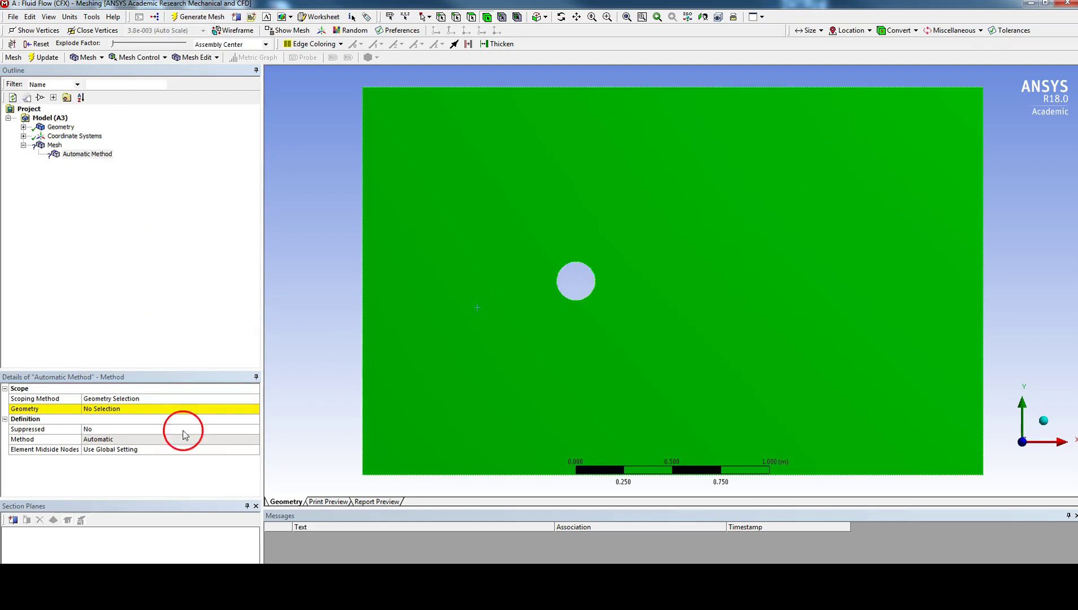
left_click(133, 412)
left_click(142, 410)
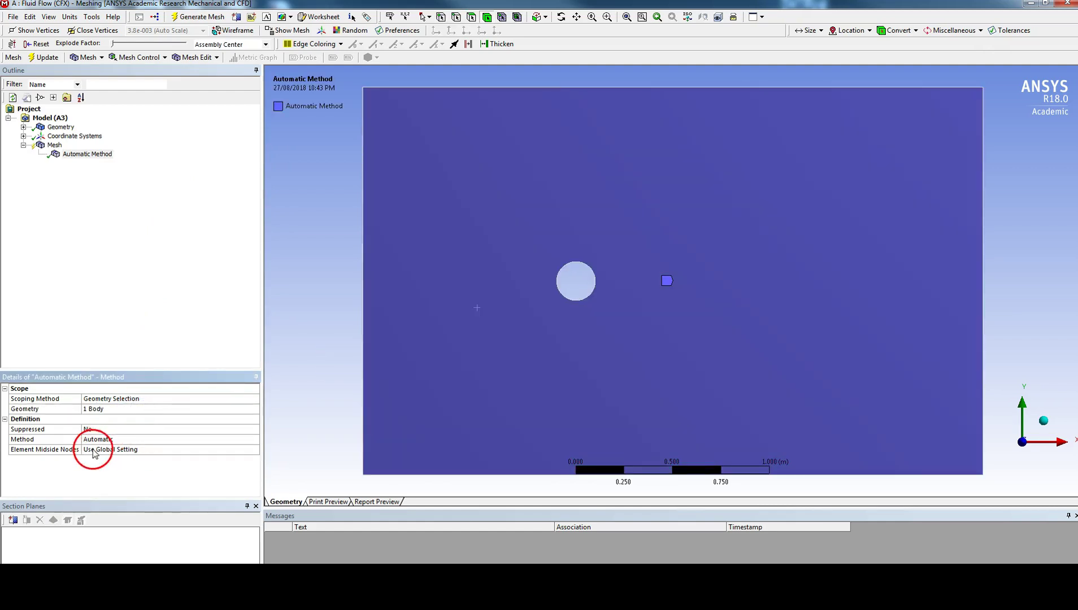
Step: Set the mesh method to Tetrahedrons, then update and display the mesh
left_click(193, 440)
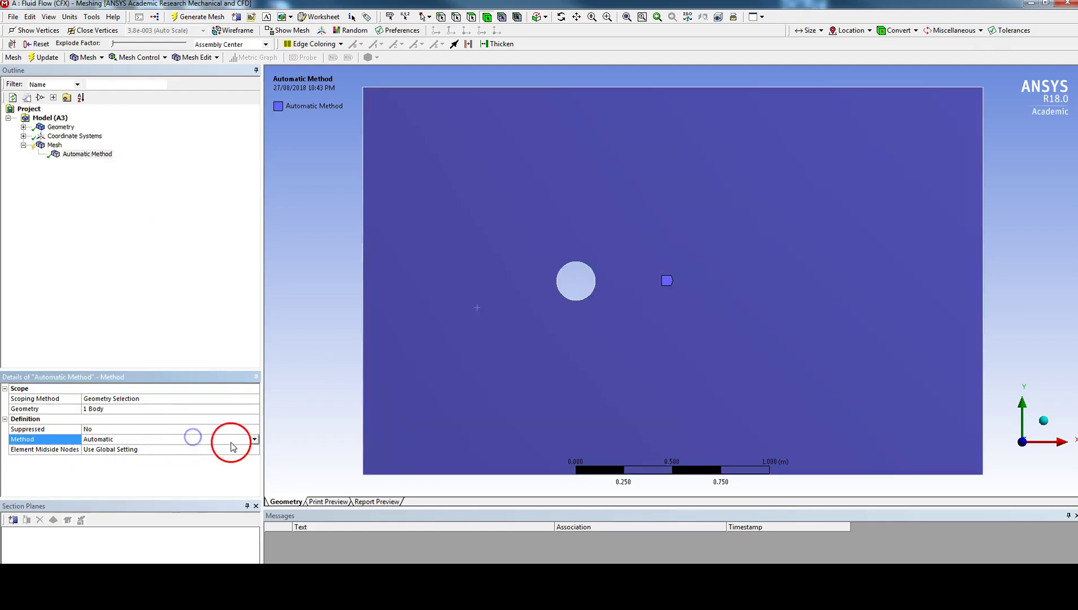
left_click(254, 440)
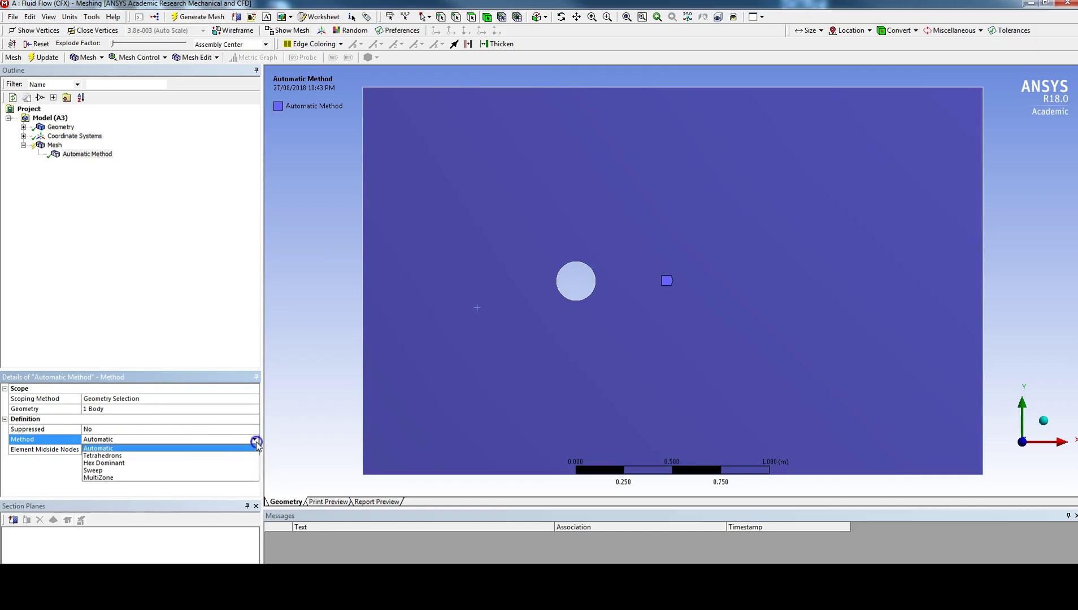
left_click(112, 456)
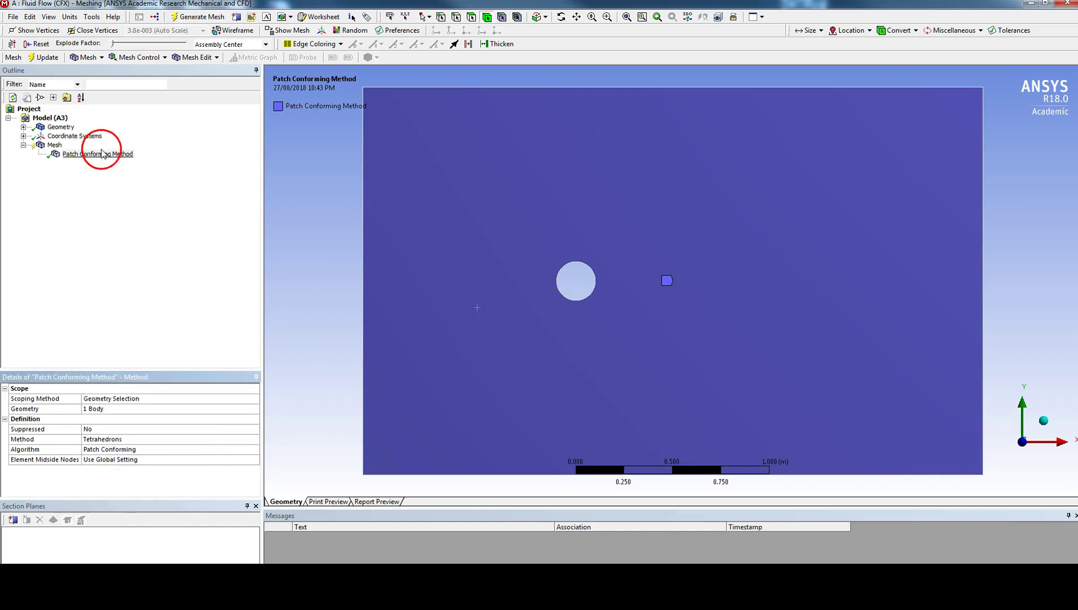
left_click(39, 62)
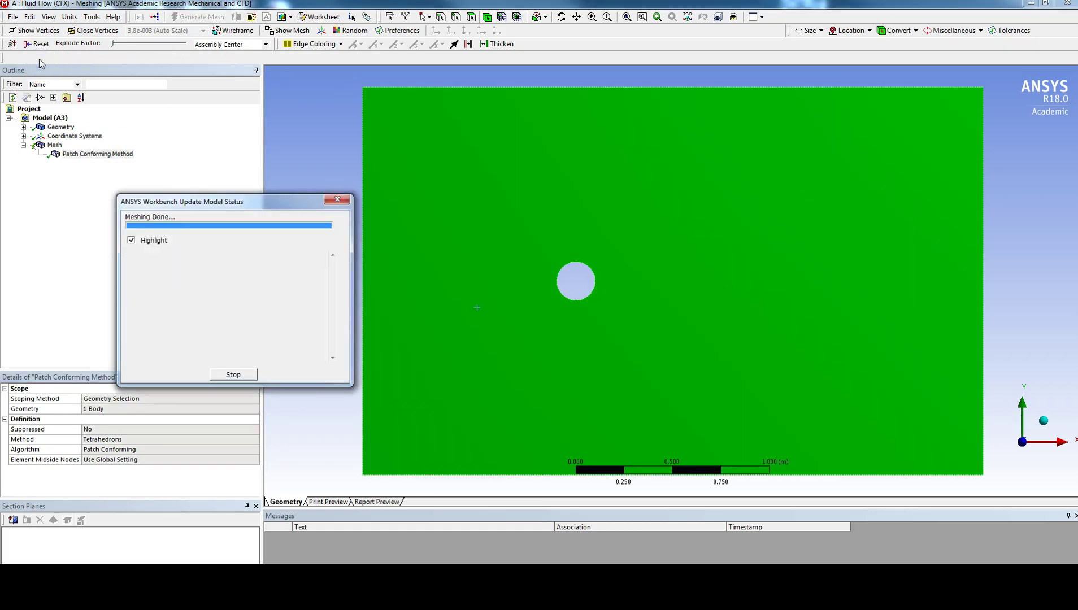
left_click(54, 146)
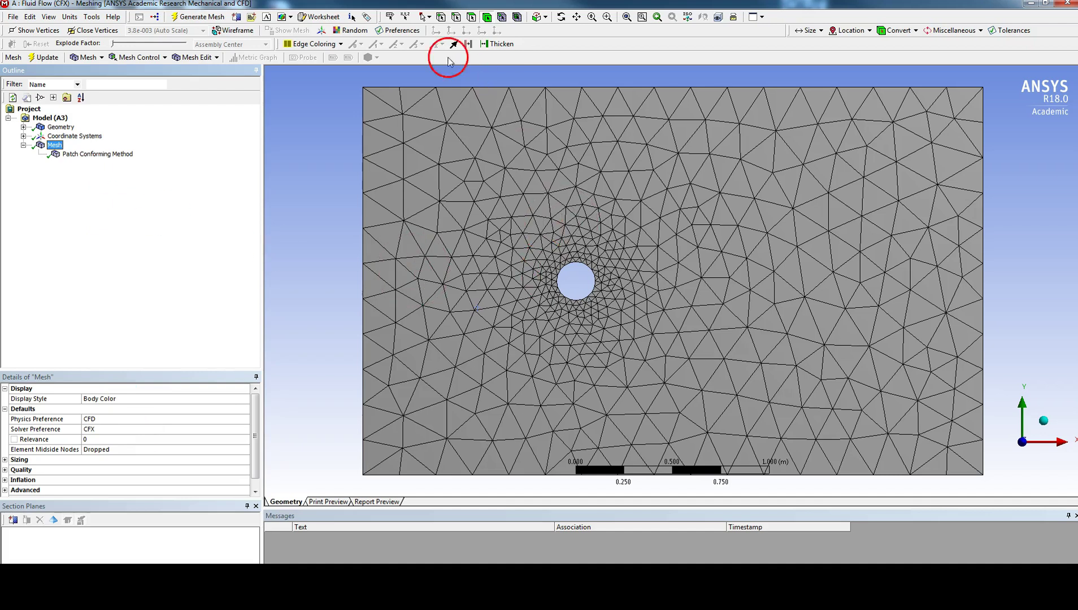
Step: Insert a sizing control on the circular edge of the plate's hole
left_click(456, 18)
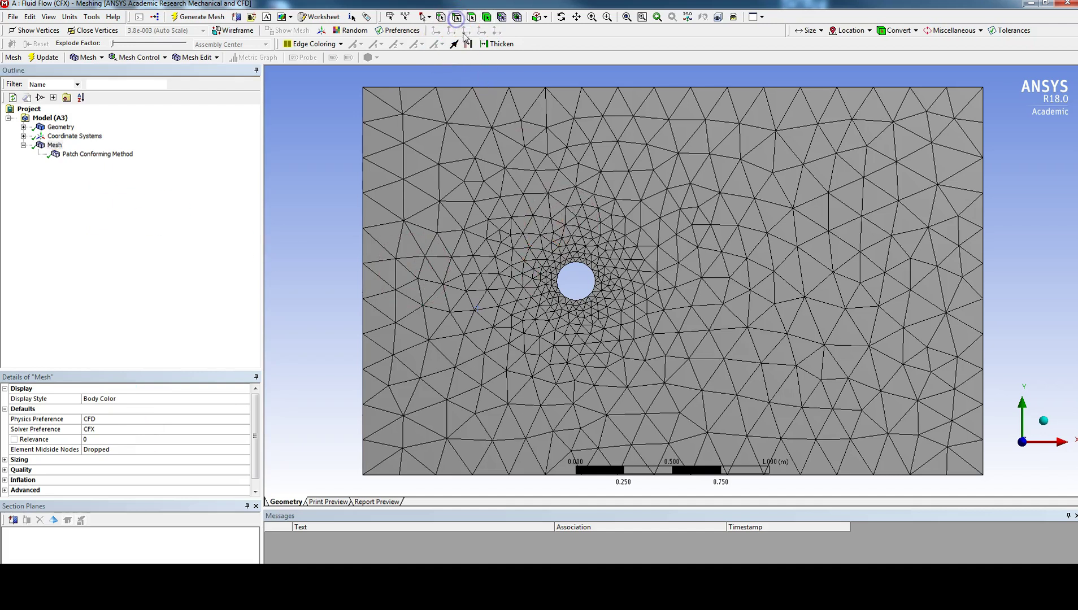
right_click(564, 272)
left_click(571, 275)
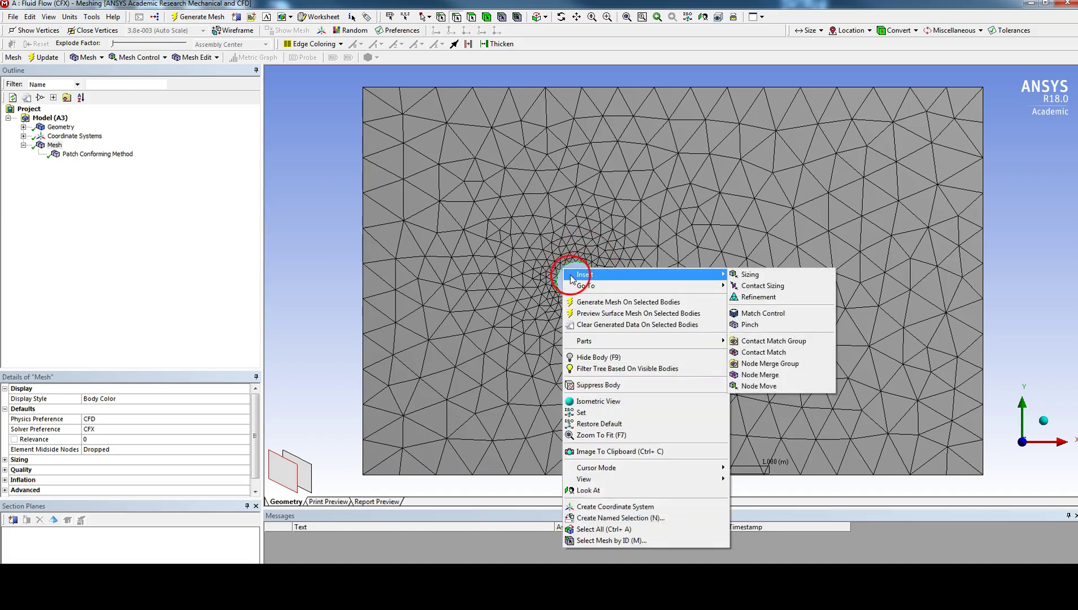
left_click(752, 275)
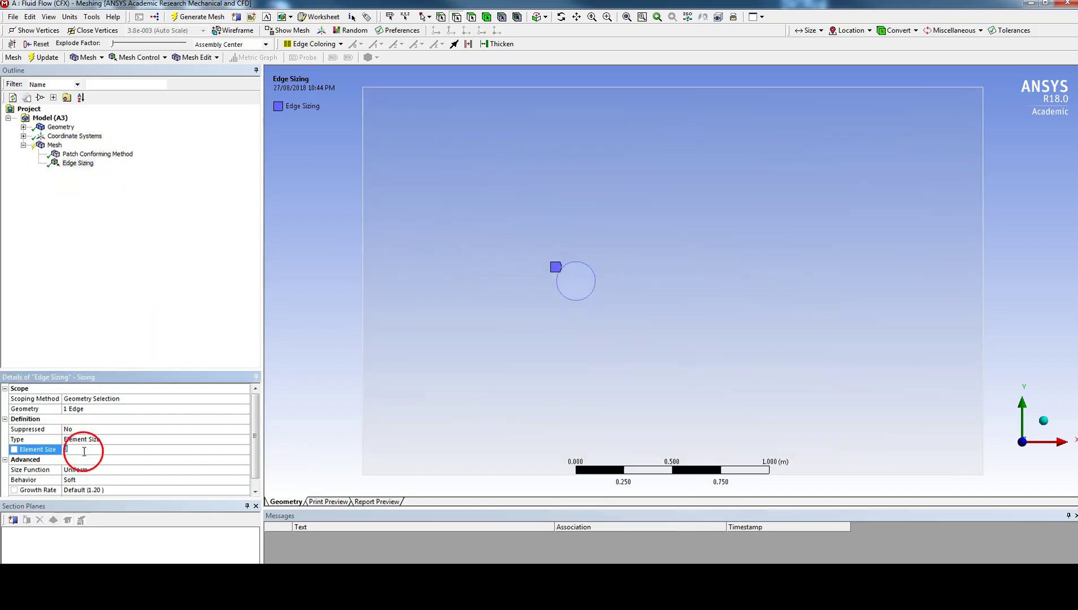
Step: Define the edge sizing by Number of Divisions and set it to 200
left_click(132, 440)
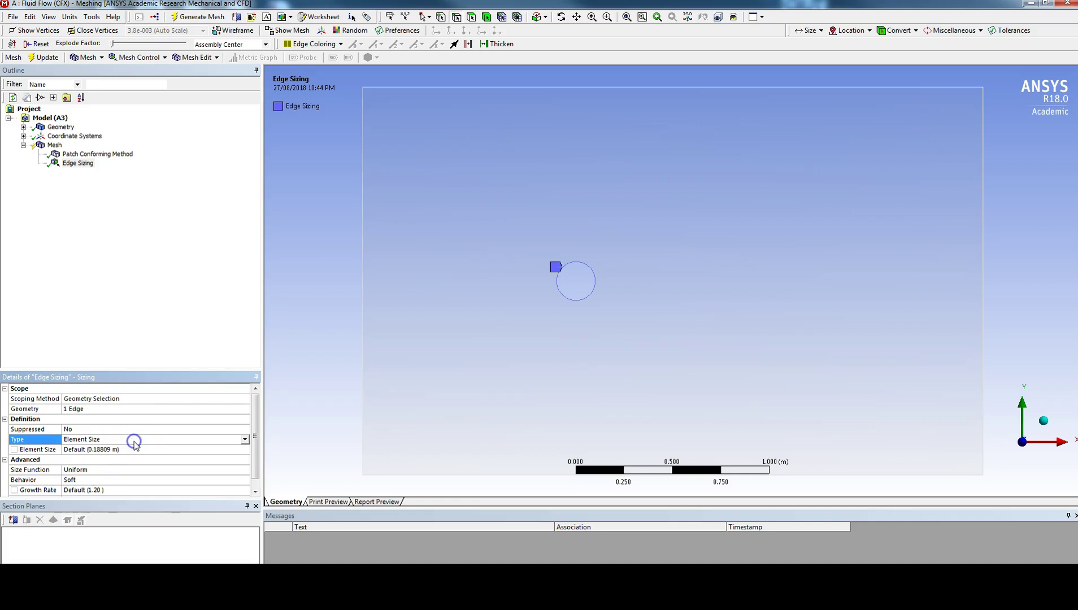
left_click(245, 439)
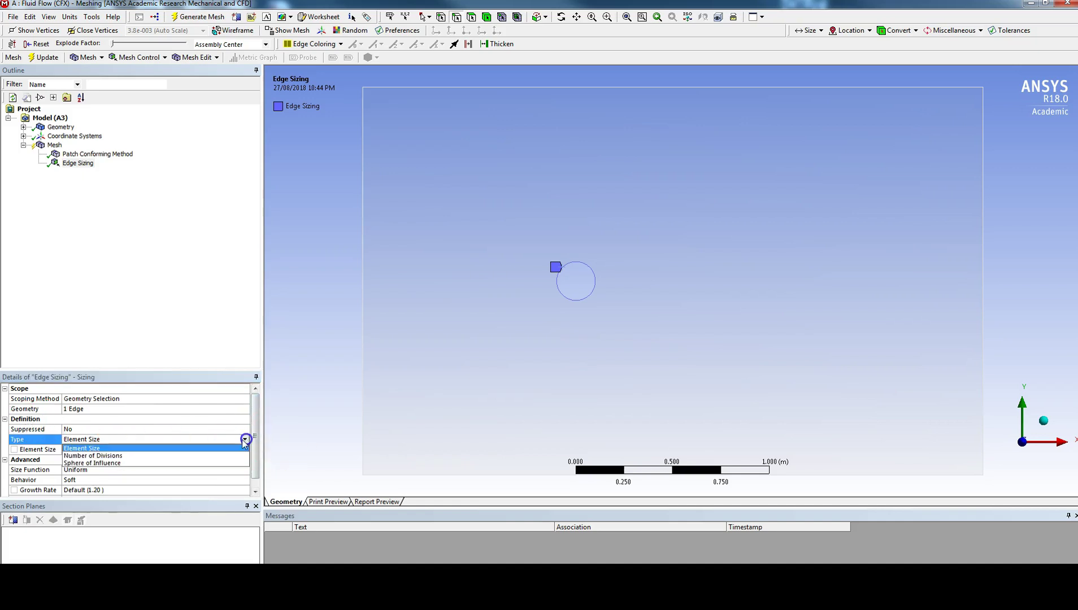
left_click(141, 456)
left_click(100, 450)
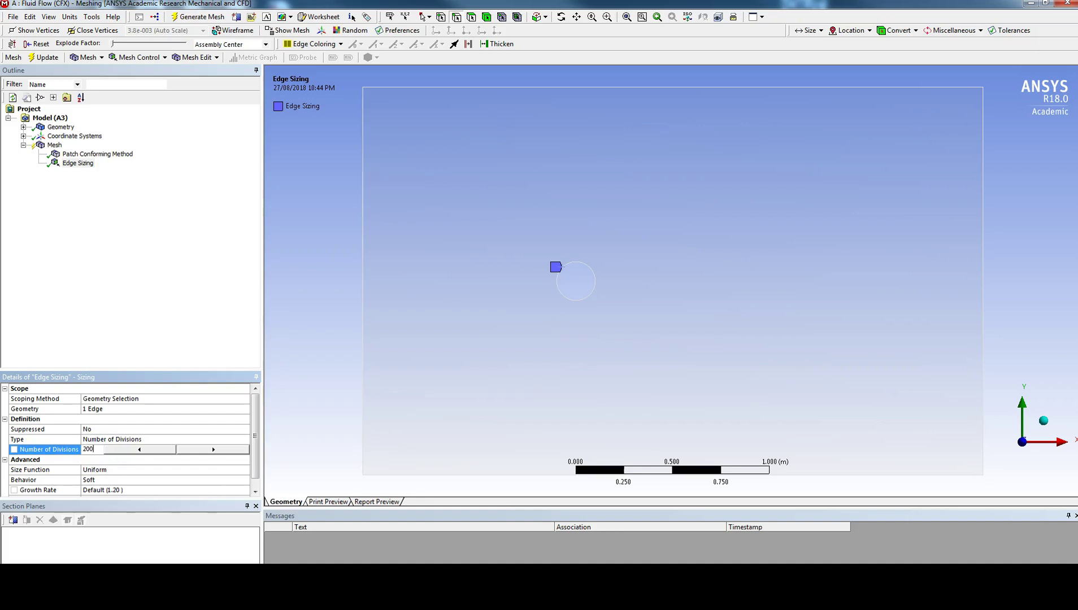
type("200")
left_click(107, 285)
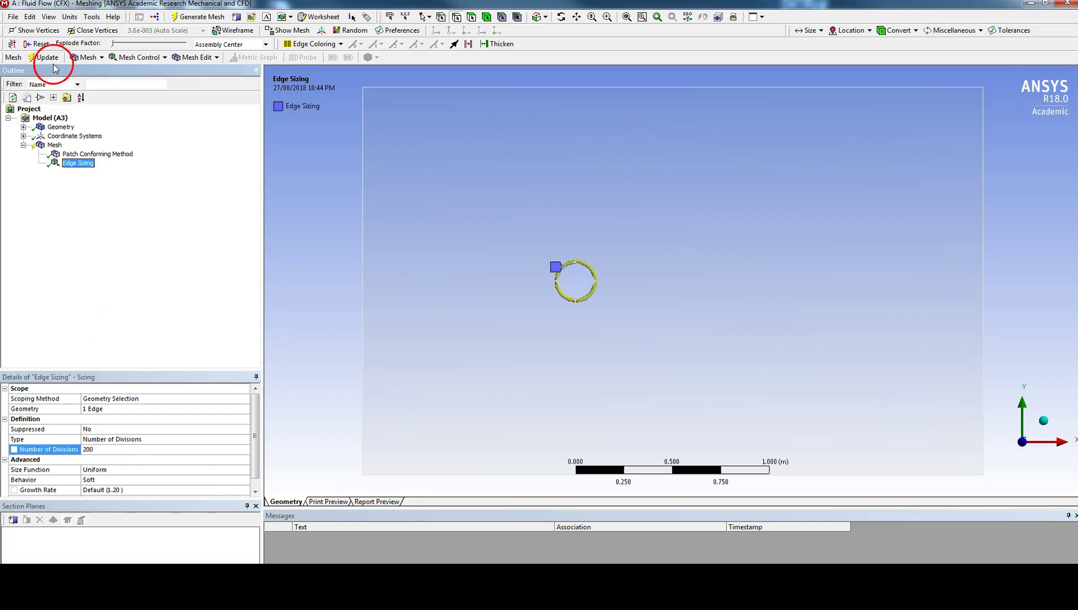
Step: Update the mesh with the edge sizing and inspect the refinement around the hole
left_click(46, 58)
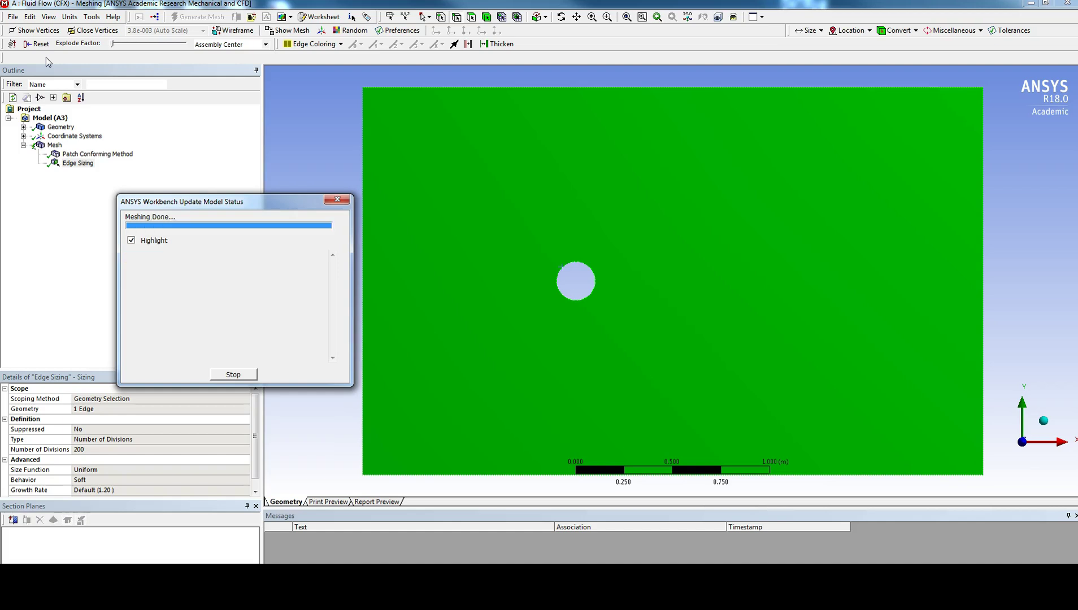
left_click(54, 146)
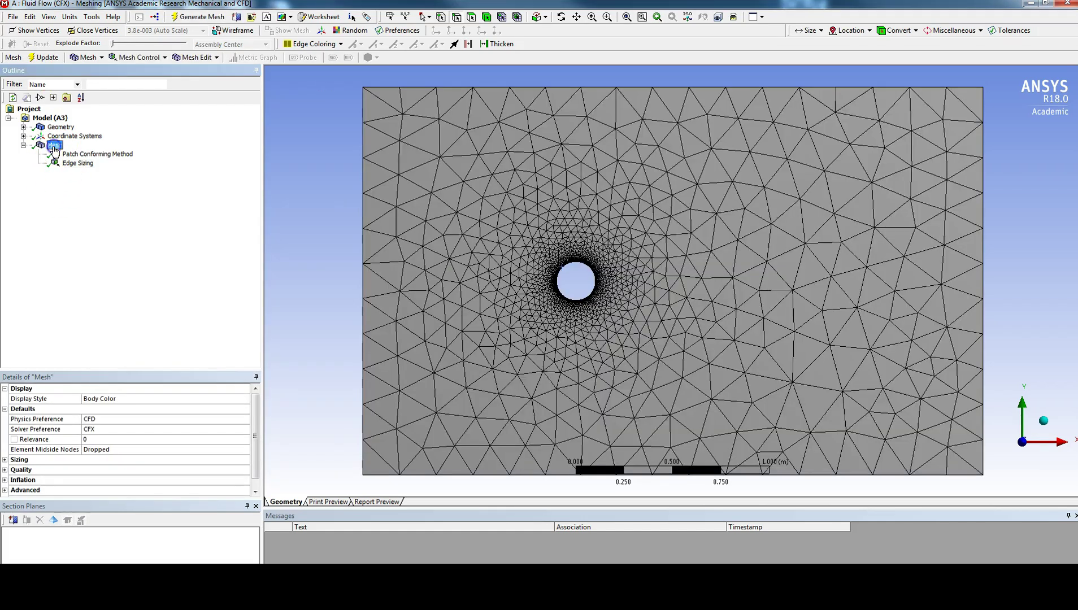
scroll(753, 172, "down", 3)
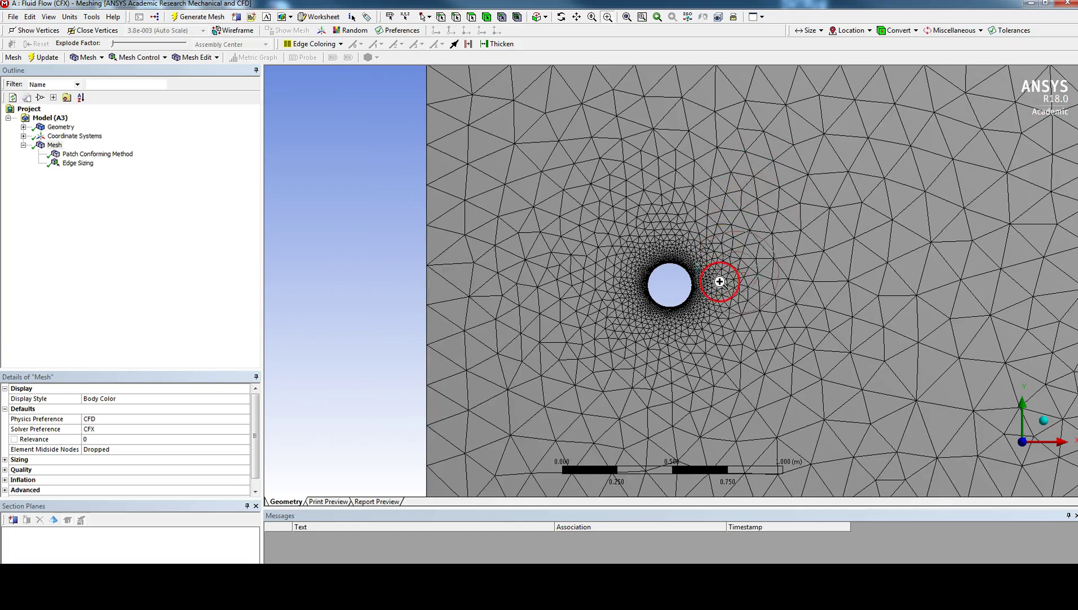
scroll(733, 277, "down", 2)
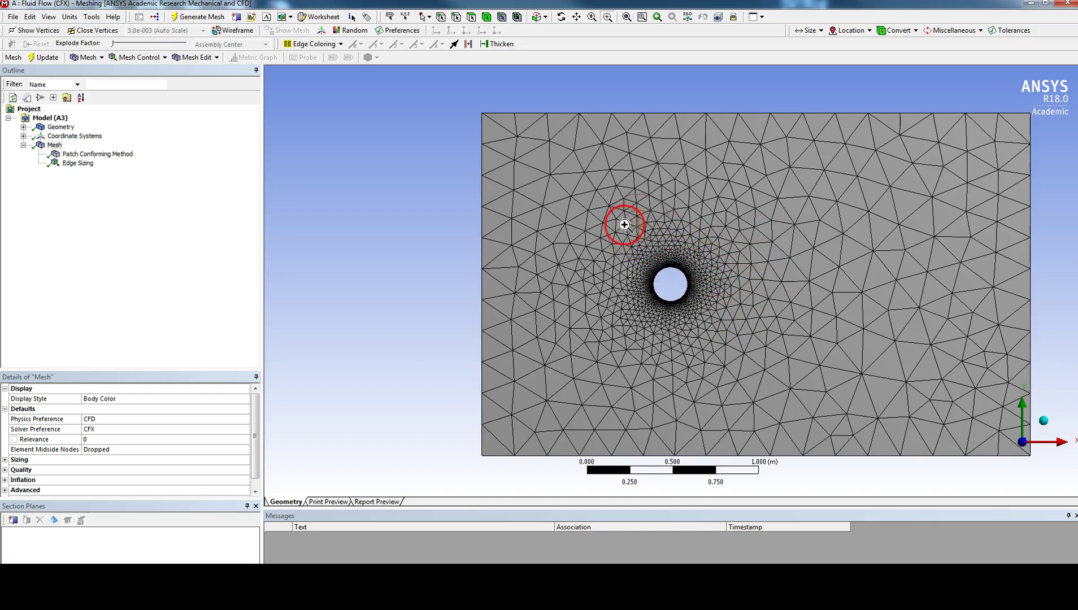
left_click_drag(613, 237, 732, 328)
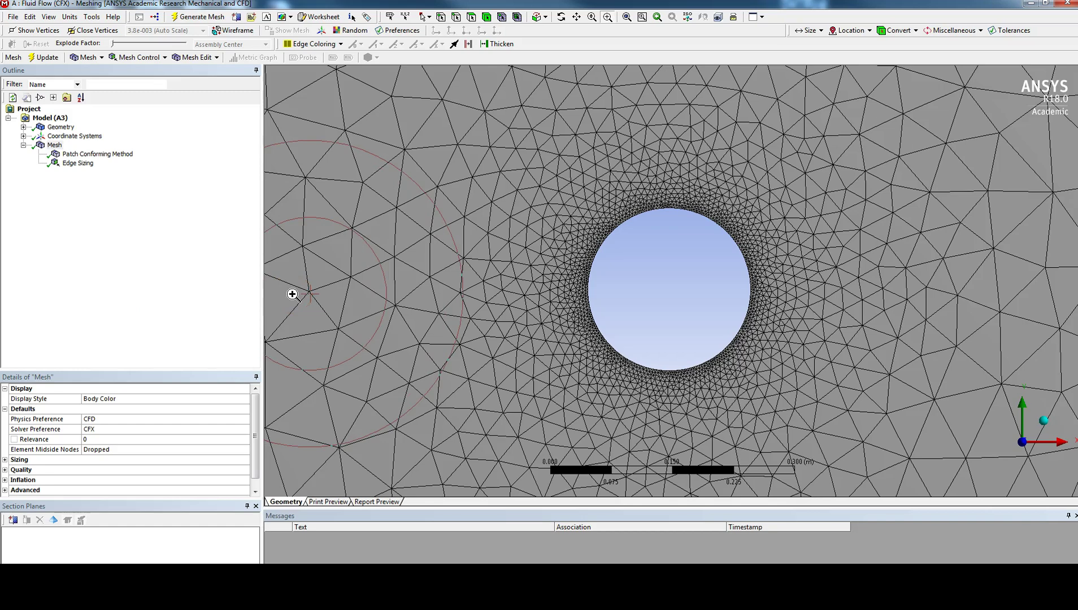
scroll(597, 210, "down", 7)
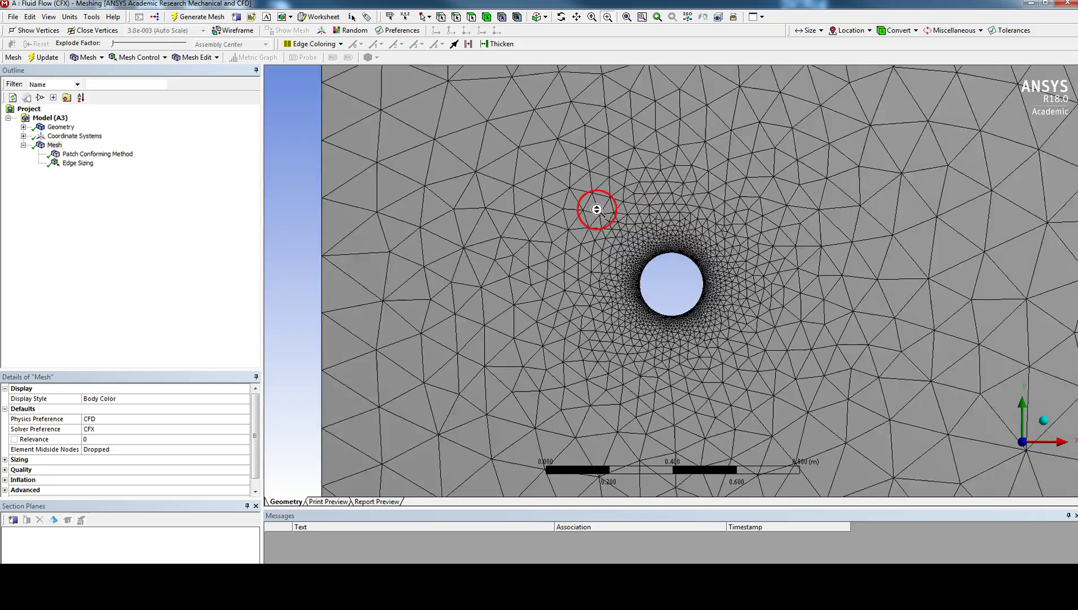
scroll(593, 208, "down", 4)
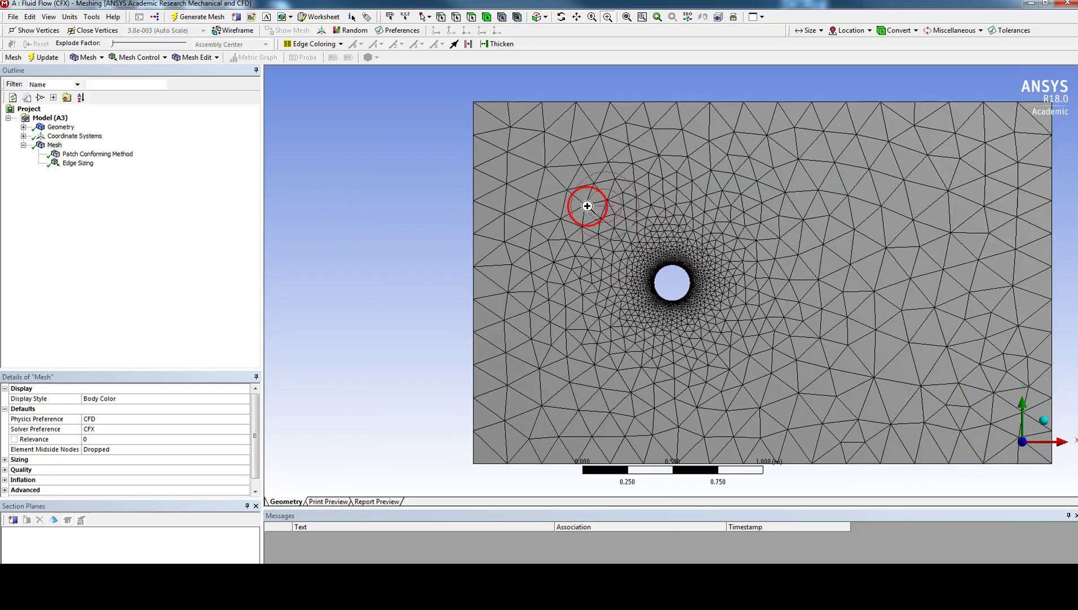
Step: Create a named selection for the plate's large front face
left_click(1042, 423)
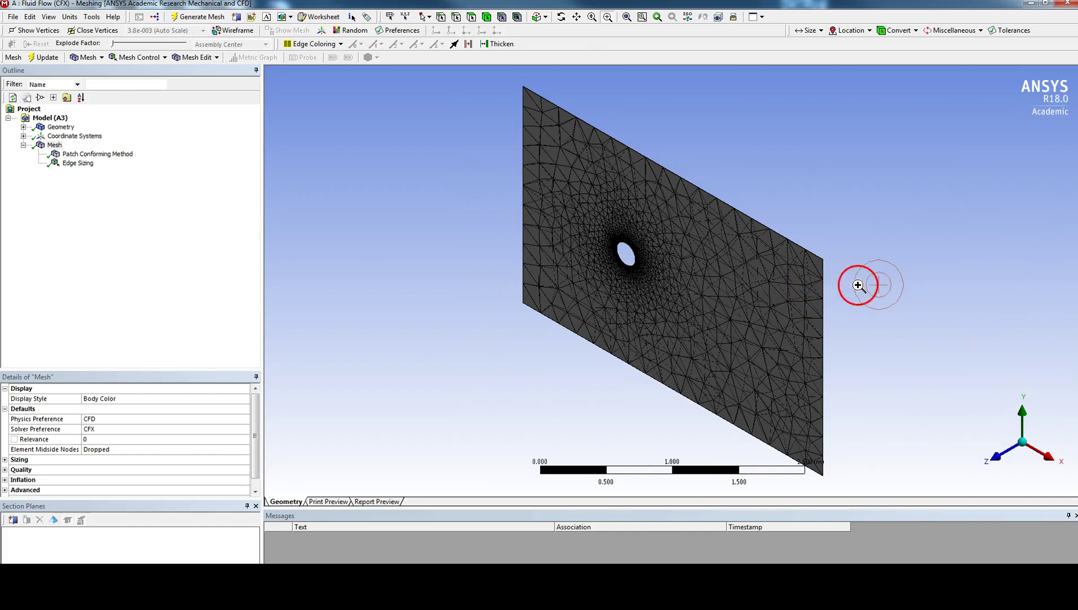
scroll(821, 272, "up", 5)
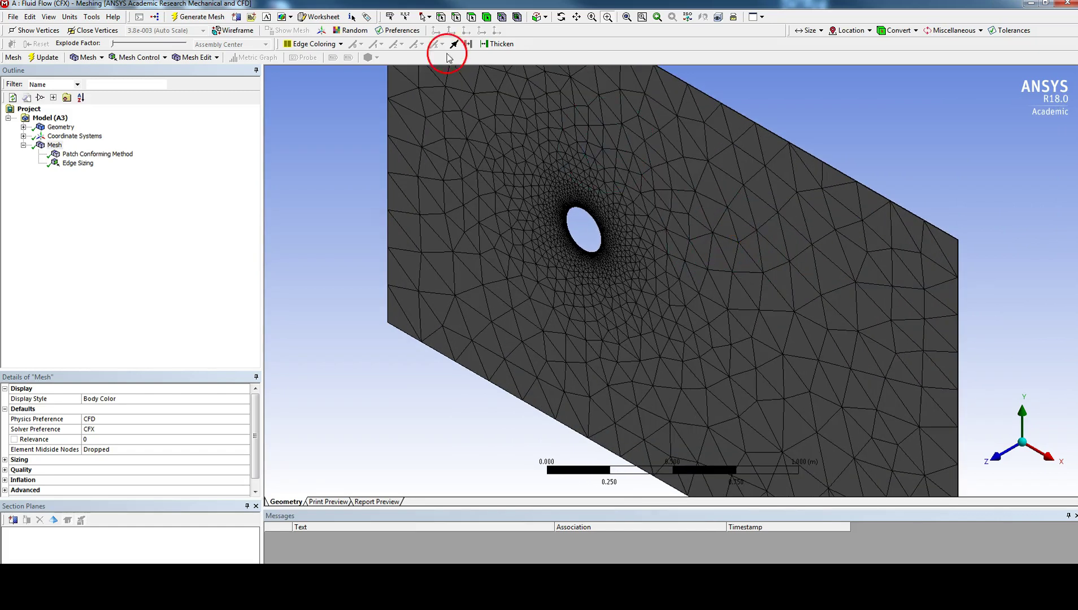
left_click(472, 17)
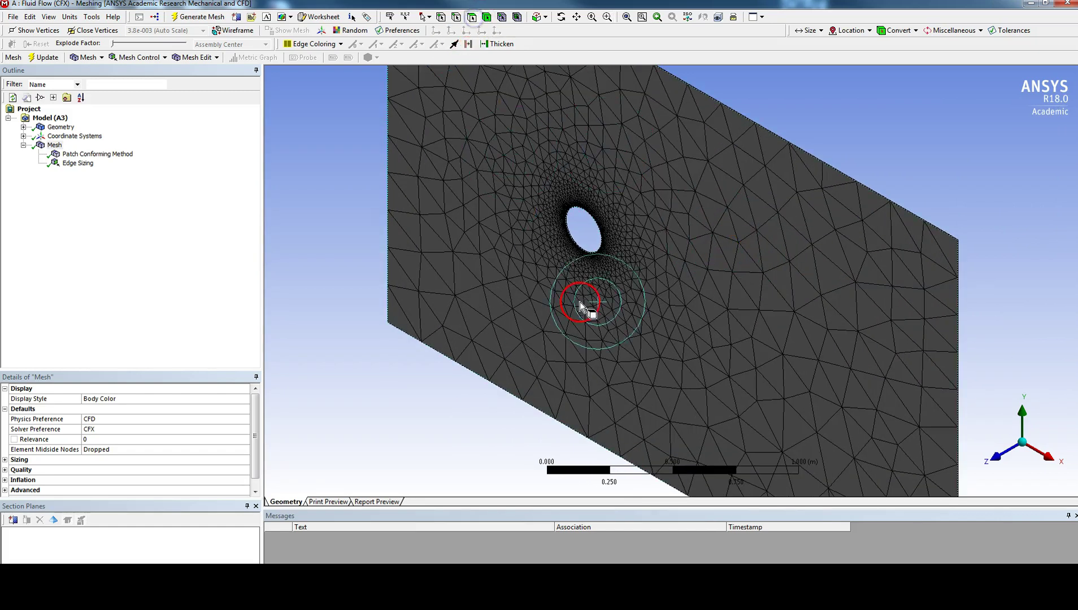
left_click(684, 281)
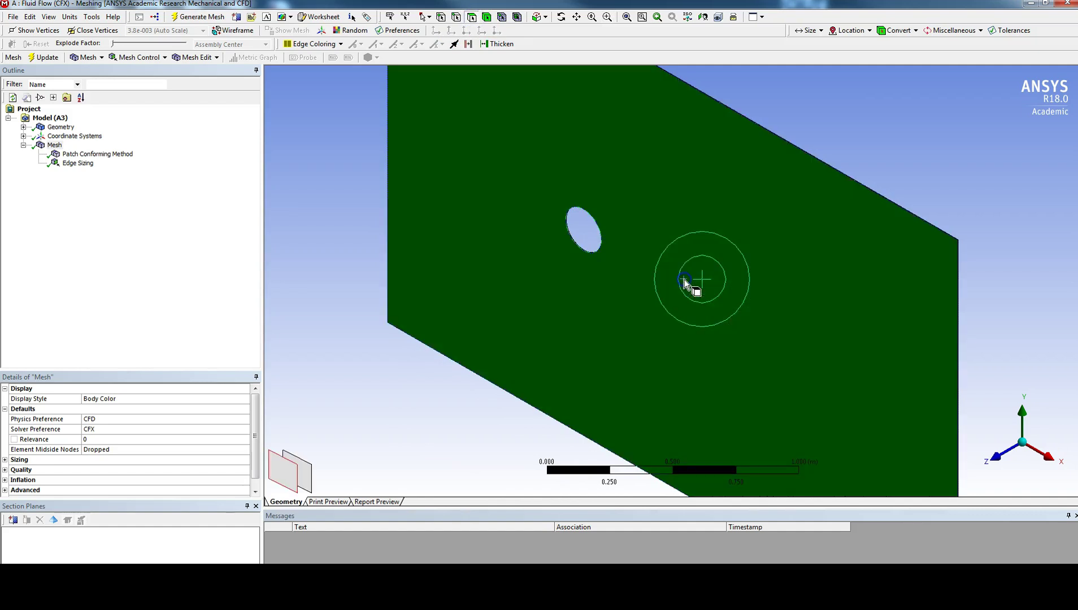
right_click(685, 281)
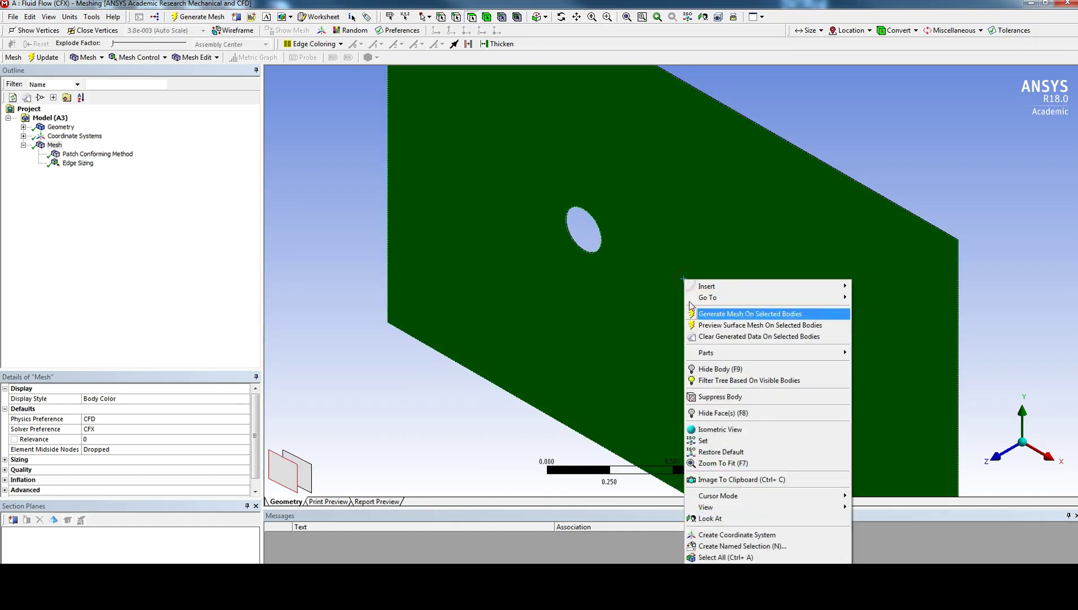
left_click(730, 547)
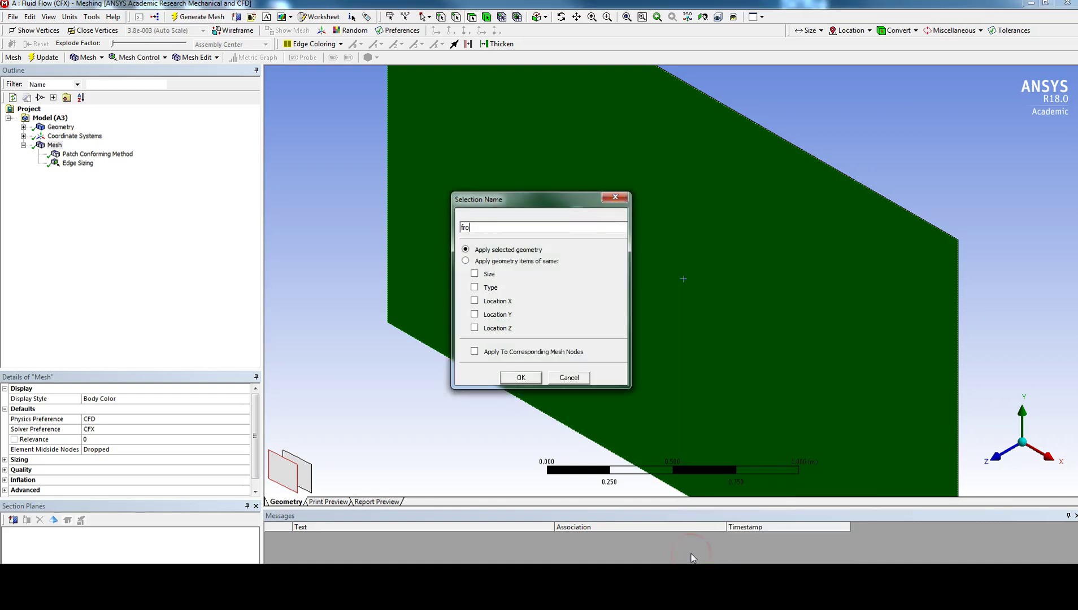
key("Return")
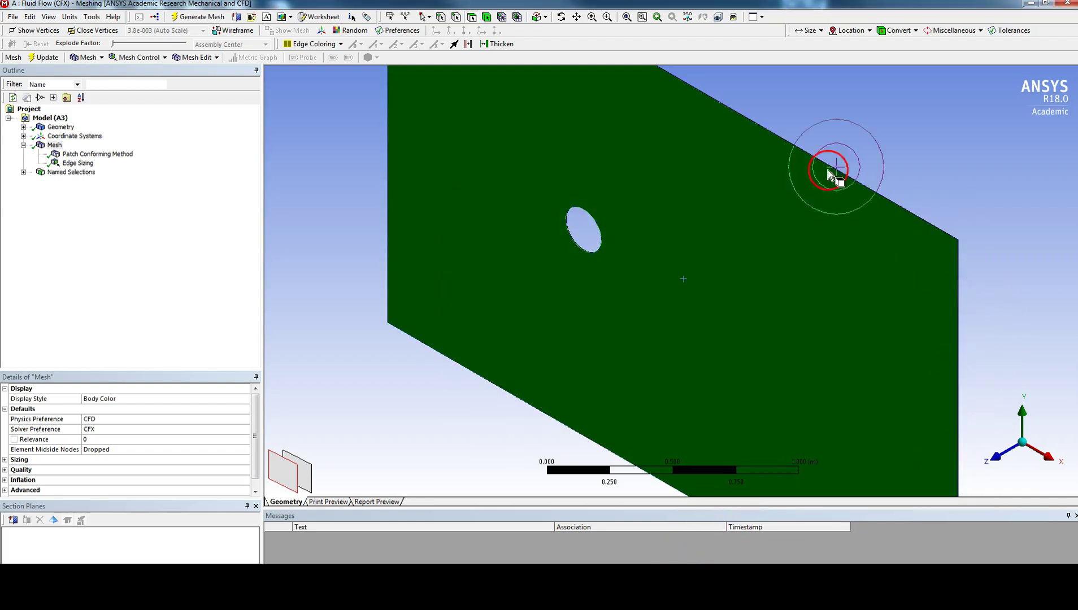
Step: Create a named selection called top_wall for the plate's thin top face
left_click(874, 134)
scroll(823, 220, "up", 7)
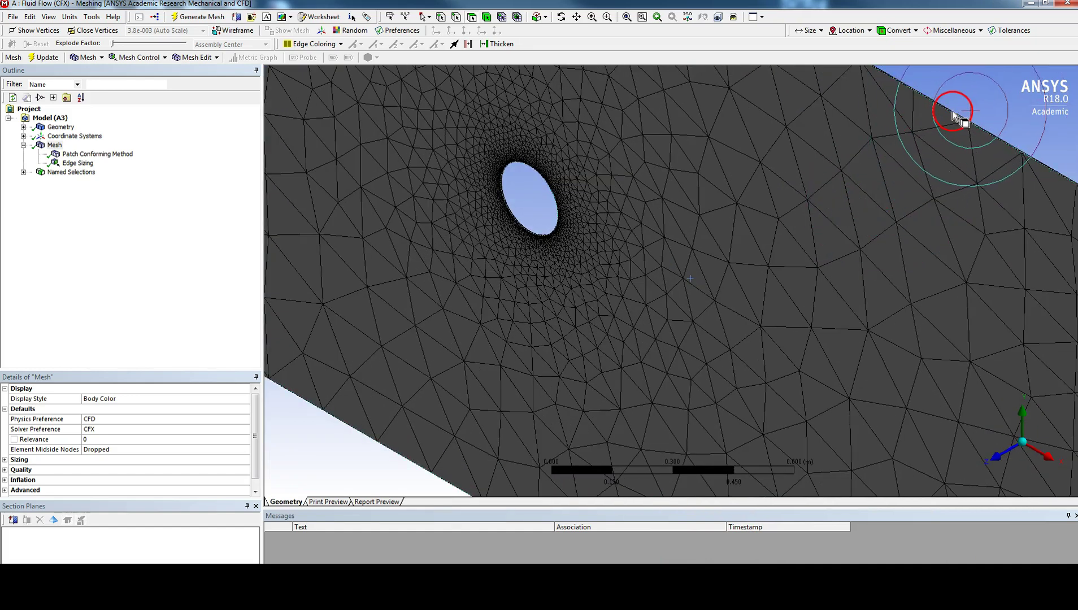
scroll(958, 112, "up", 2)
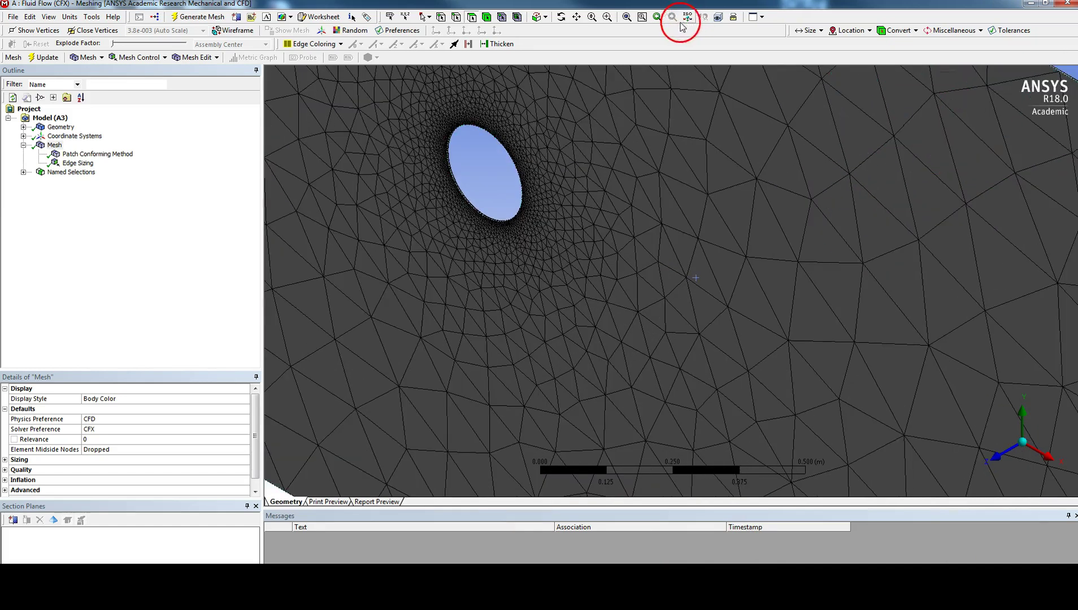
left_click(575, 16)
left_click_drag(898, 187, 709, 376)
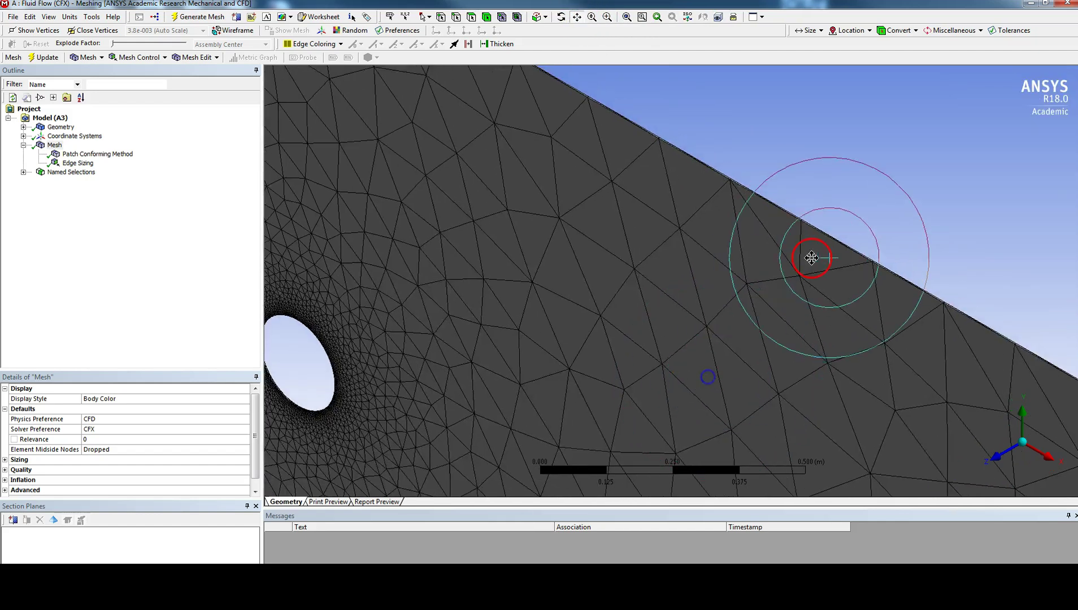
scroll(817, 245, "up", 3)
scroll(809, 193, "up", 2)
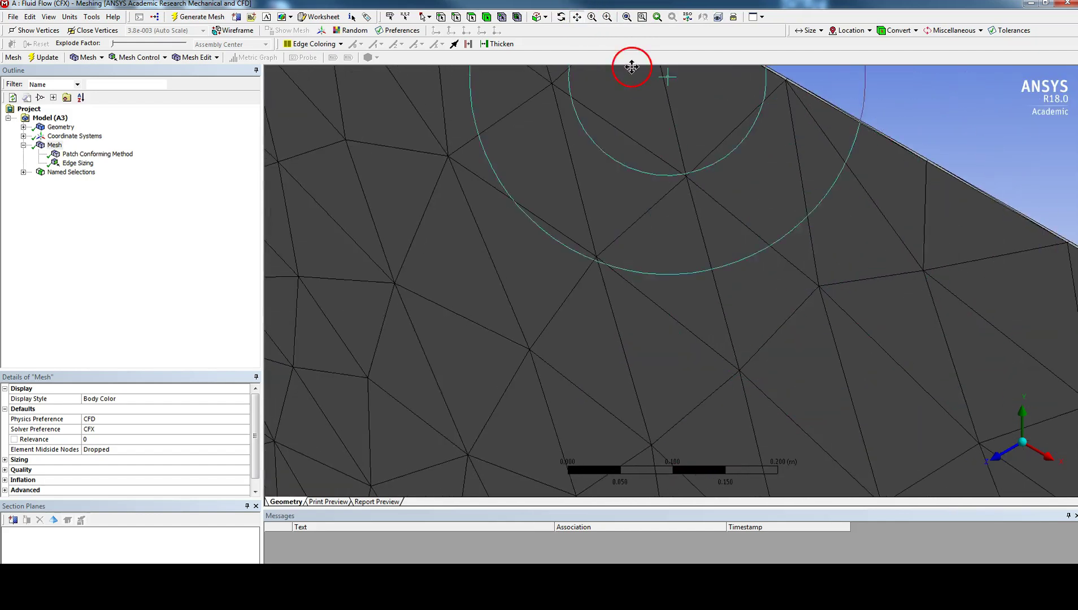
left_click(701, 291)
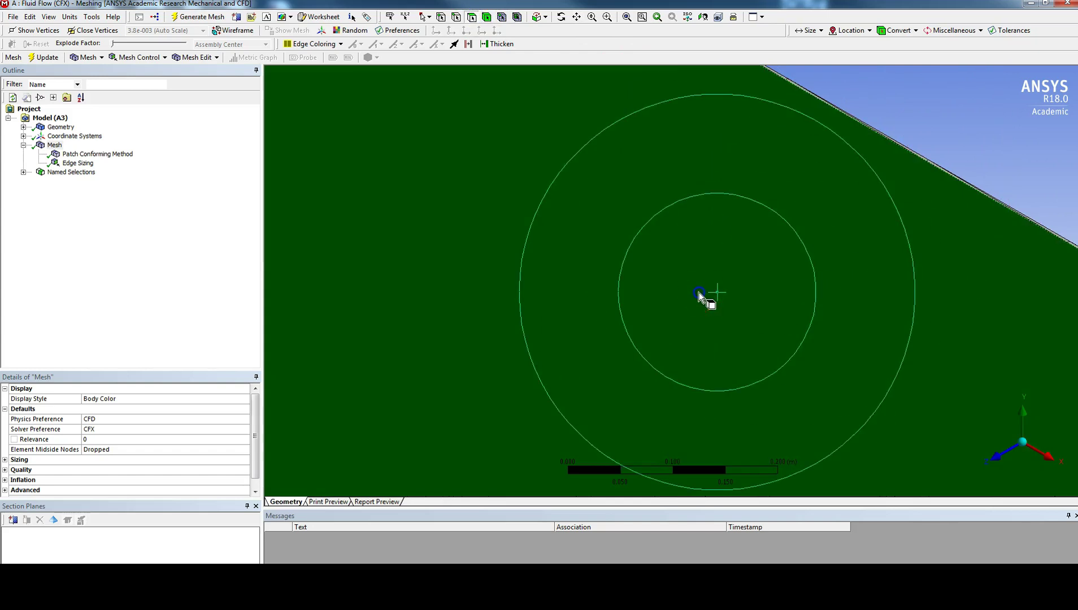
left_click(910, 151)
right_click(911, 153)
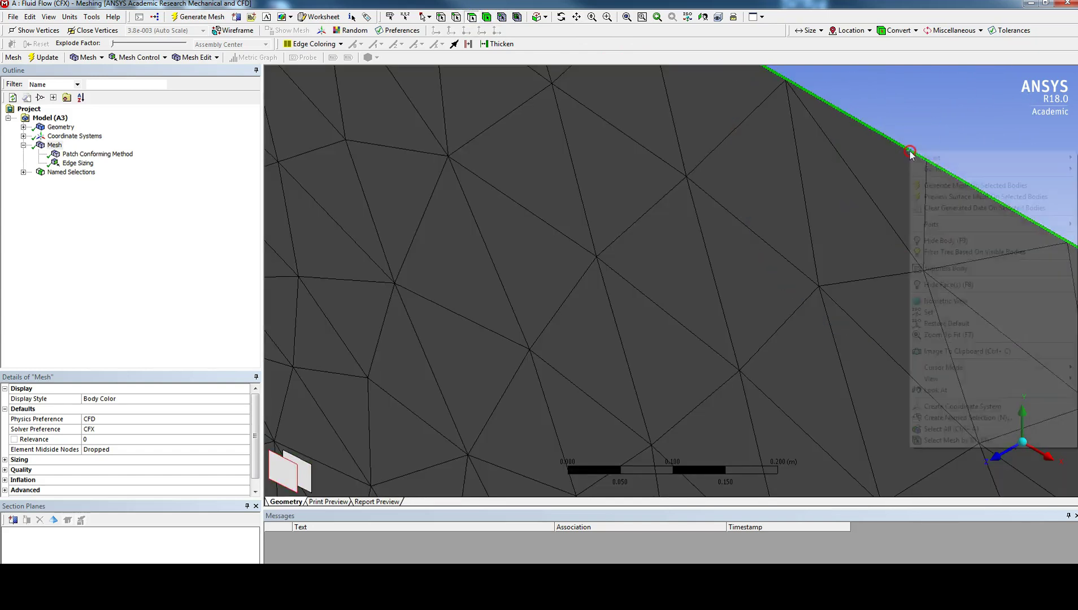
left_click(927, 157)
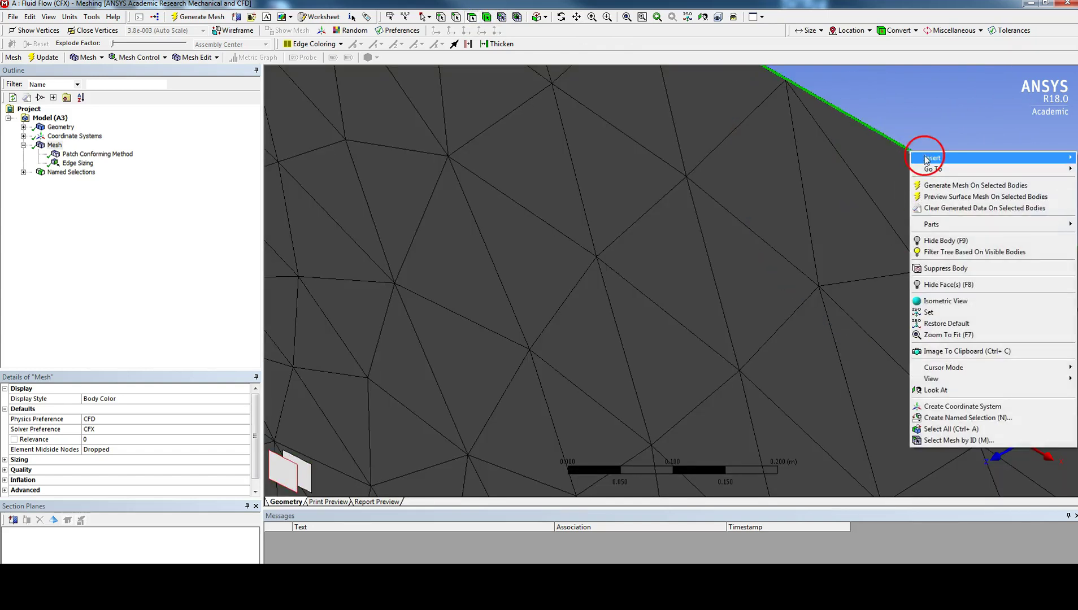
left_click(952, 417)
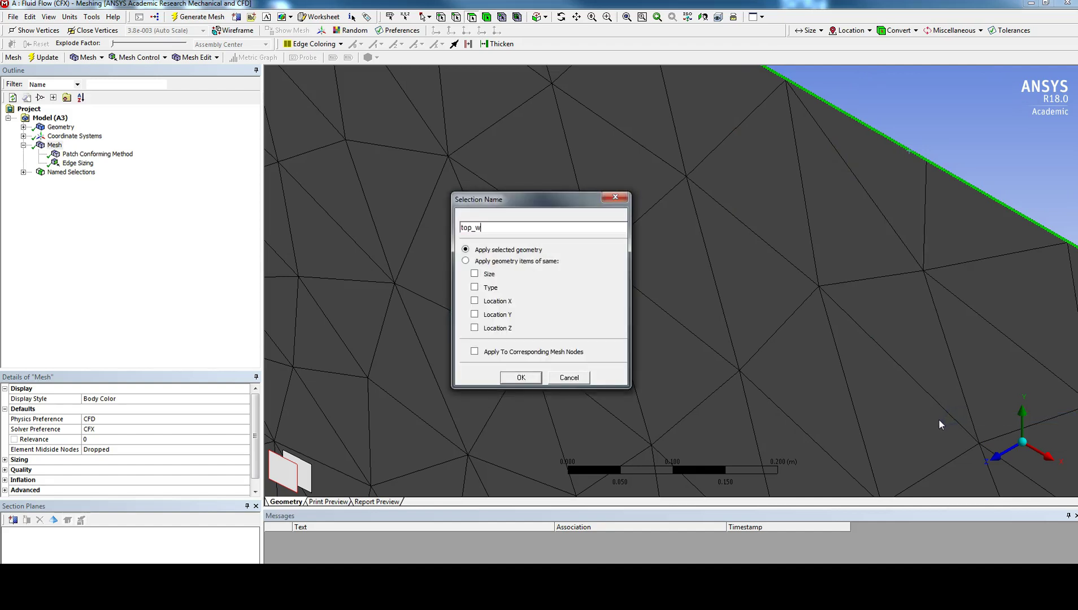
type("top_wall")
key("Return")
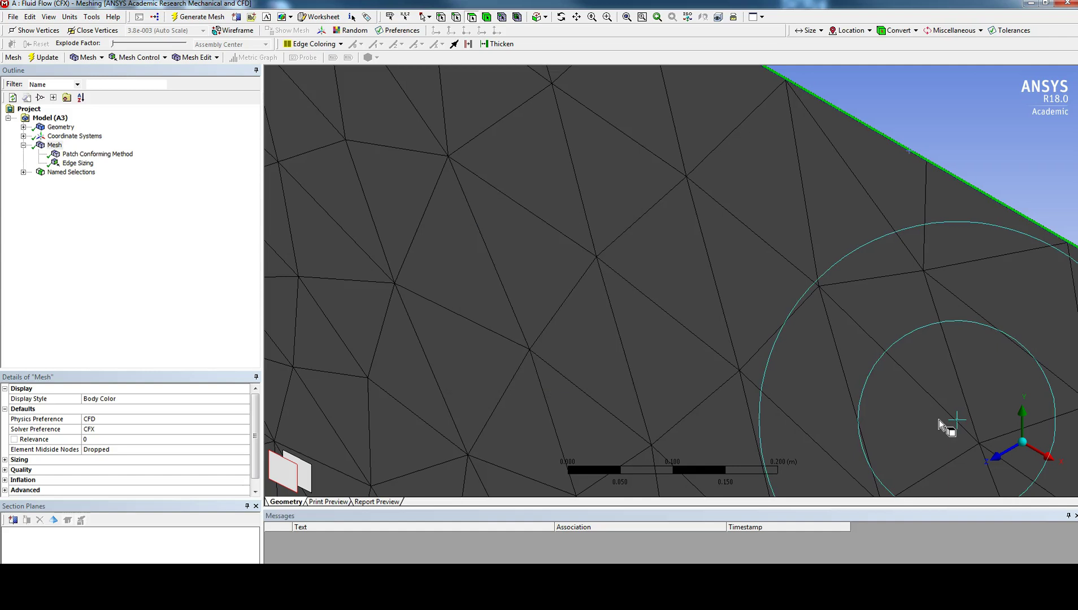
left_click(972, 151)
Step: Create a named selection for the plate's thin side face at its +X end
scroll(972, 151, "down", 5)
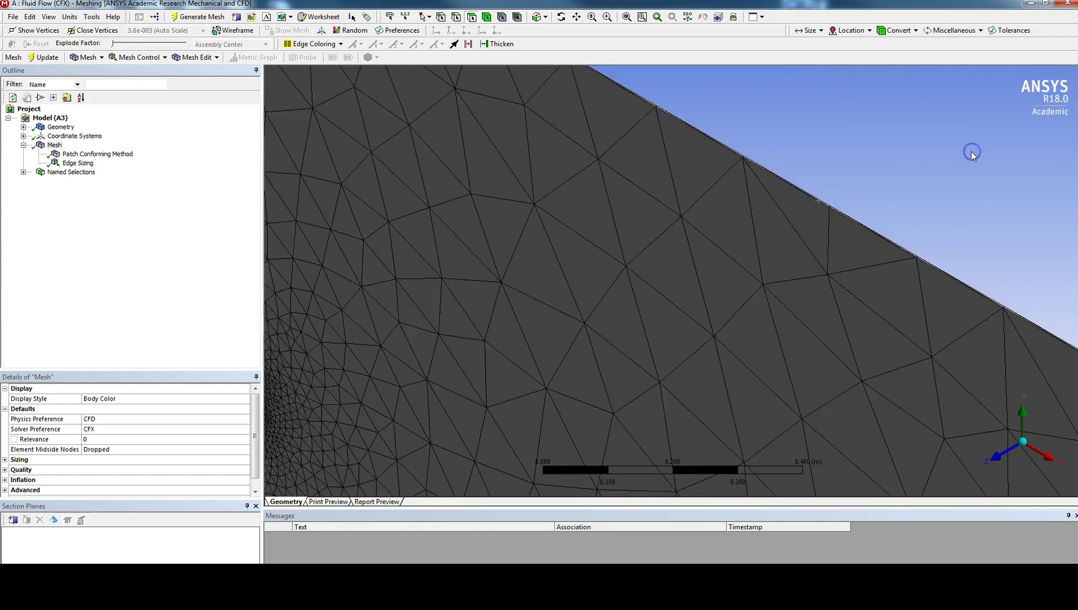
scroll(891, 341, "down", 2)
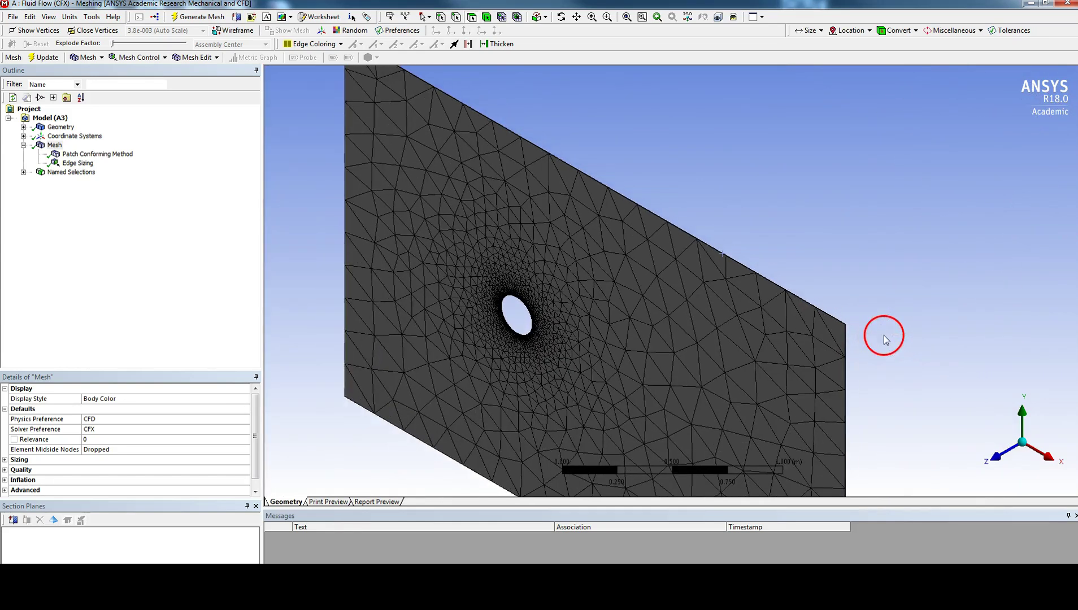
scroll(880, 346, "up", 4)
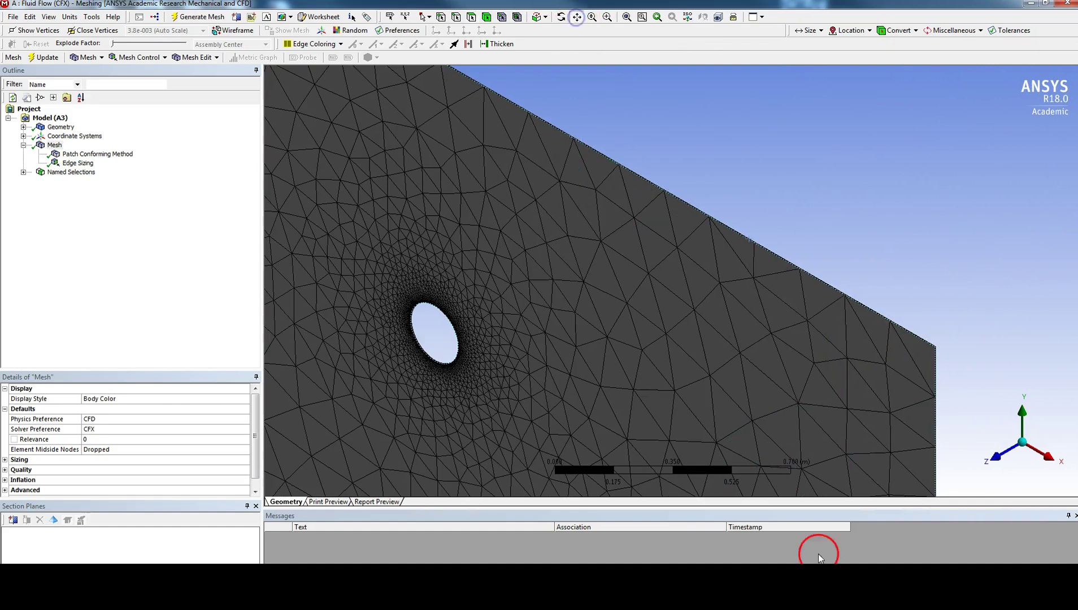
left_click_drag(833, 422, 576, 271)
scroll(666, 273, "up", 2)
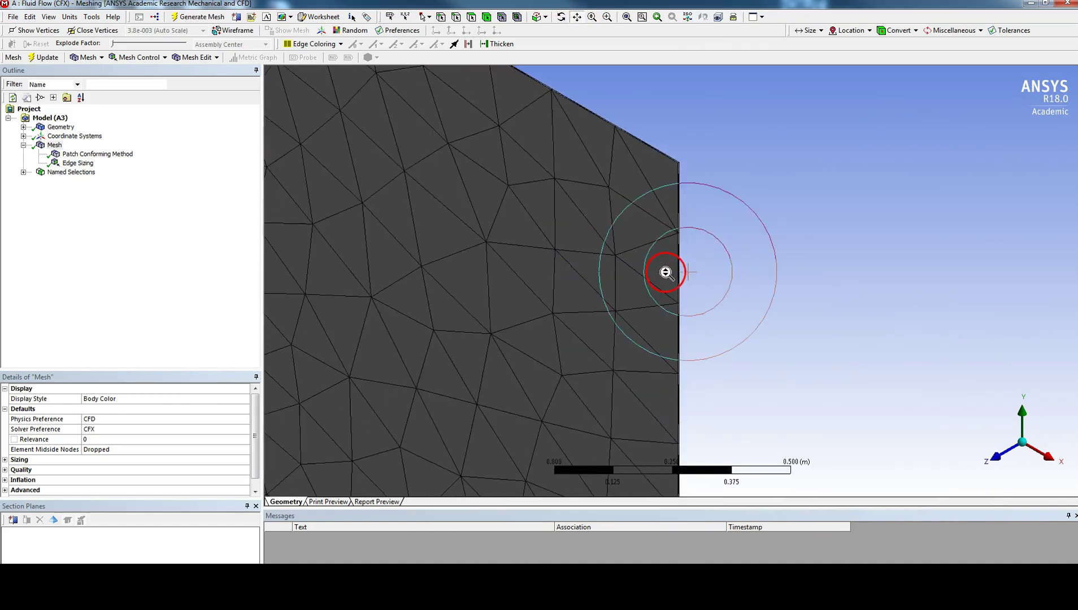
scroll(665, 273, "up", 5)
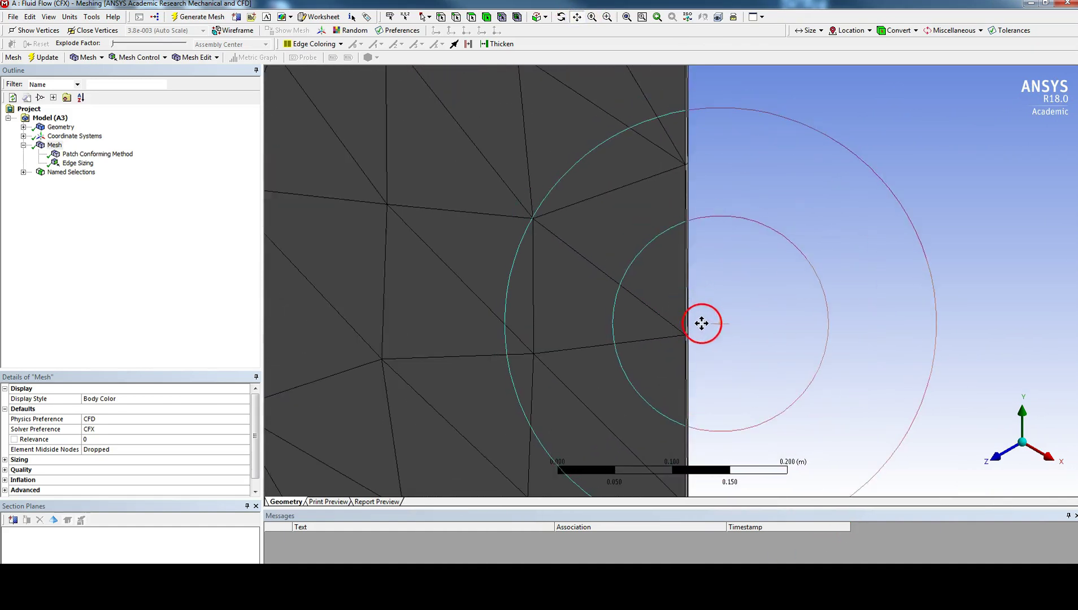
left_click_drag(703, 324, 732, 185)
scroll(732, 185, "up", 2)
left_click(472, 17)
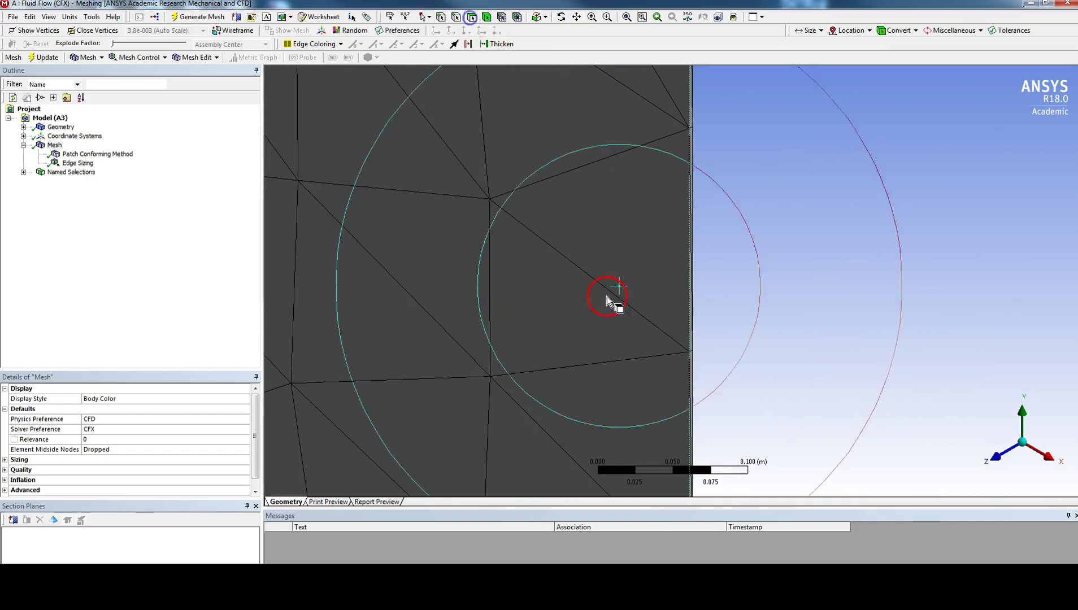
left_click(691, 342)
right_click(690, 342)
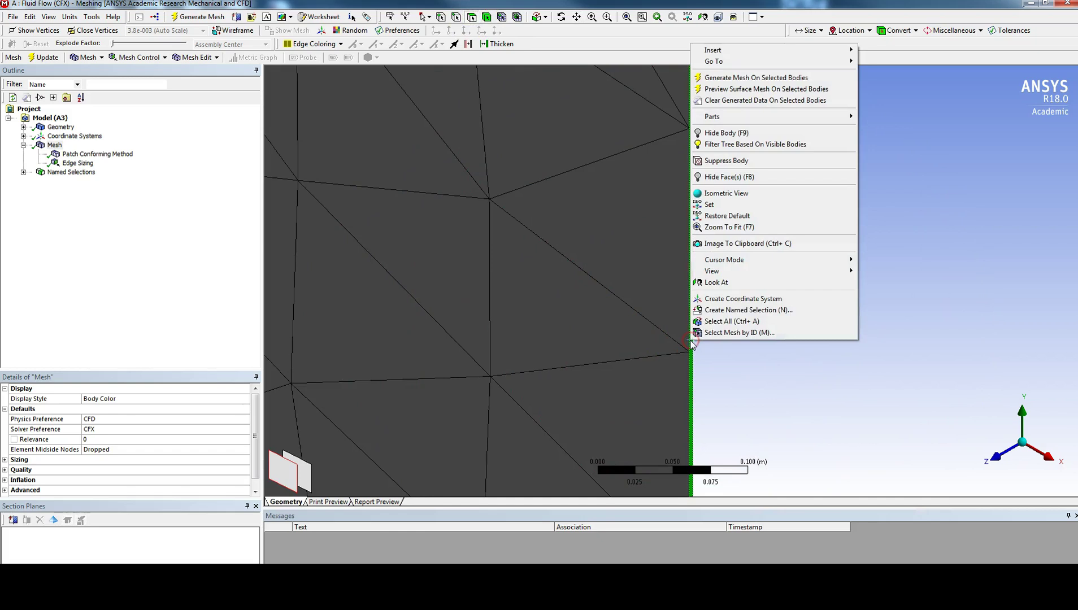
left_click(714, 310)
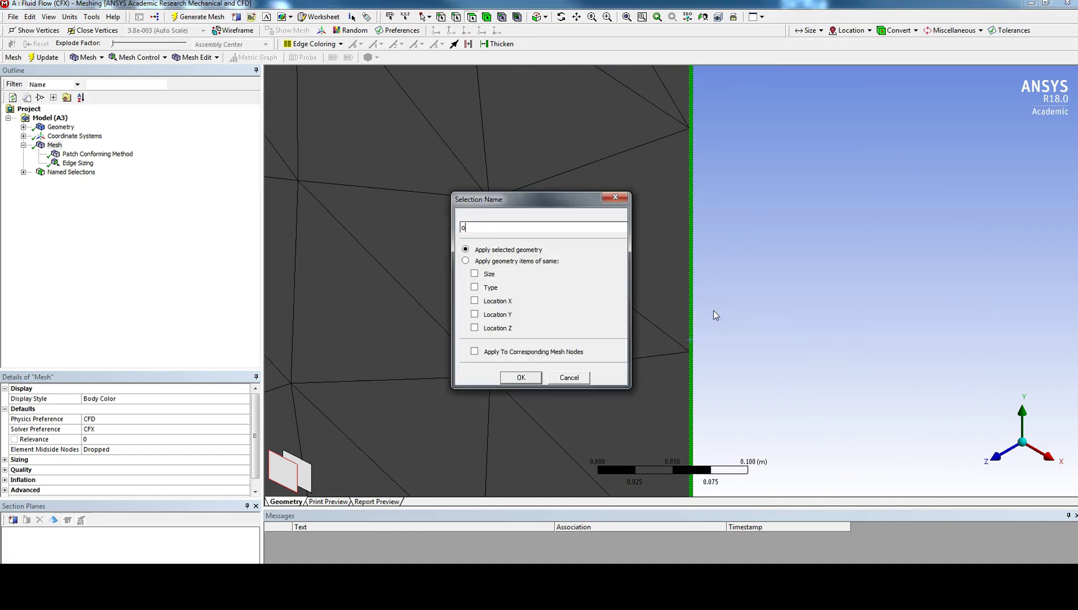
key("Return")
left_click(747, 311)
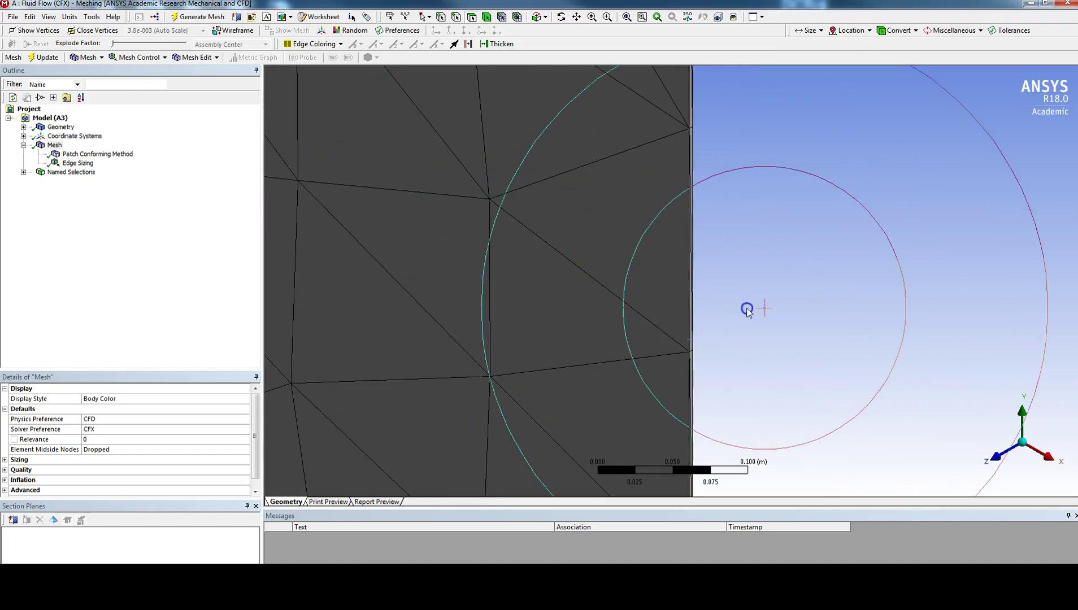
Step: Create a named selection called bottom for the plate's thin bottom face
scroll(705, 316, "down", 10)
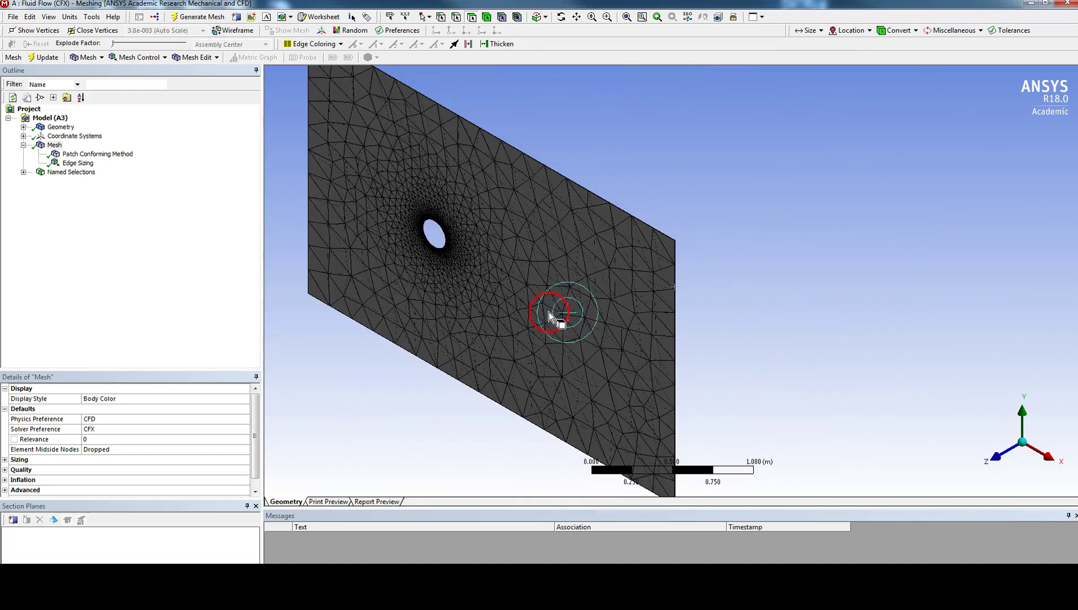
scroll(558, 313, "down", 2)
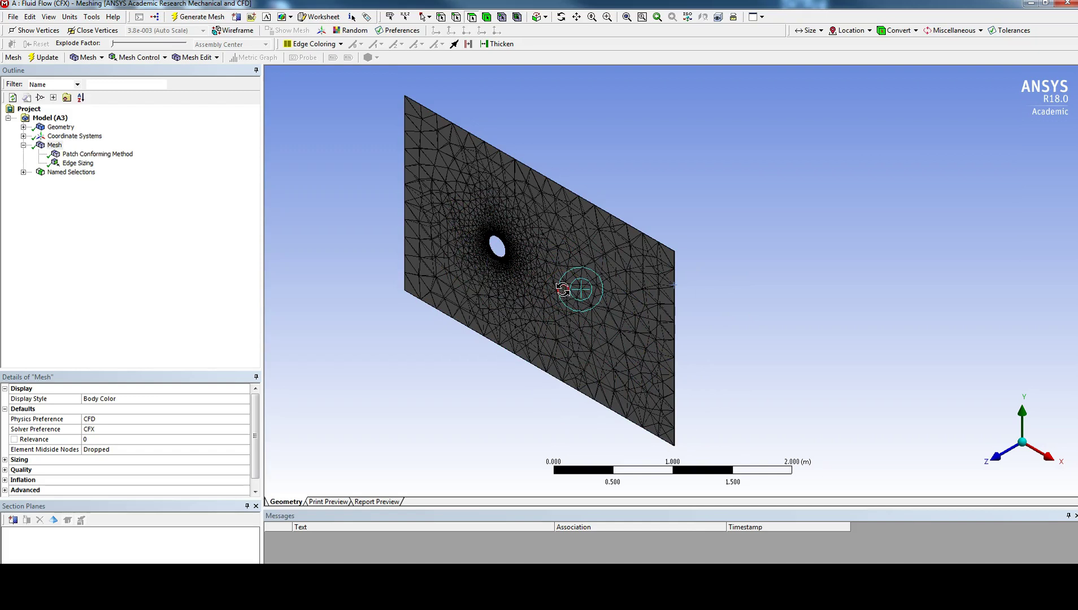
left_click_drag(561, 289, 541, 152)
scroll(557, 190, "up", 3)
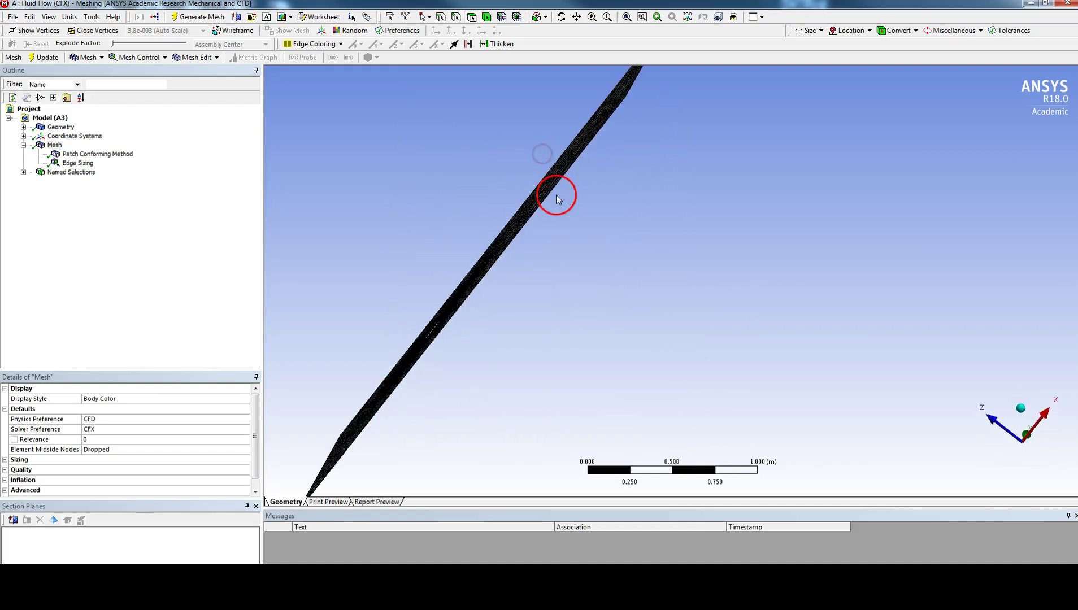
middle_click_drag(500, 193, 531, 194)
scroll(534, 192, "up", 3)
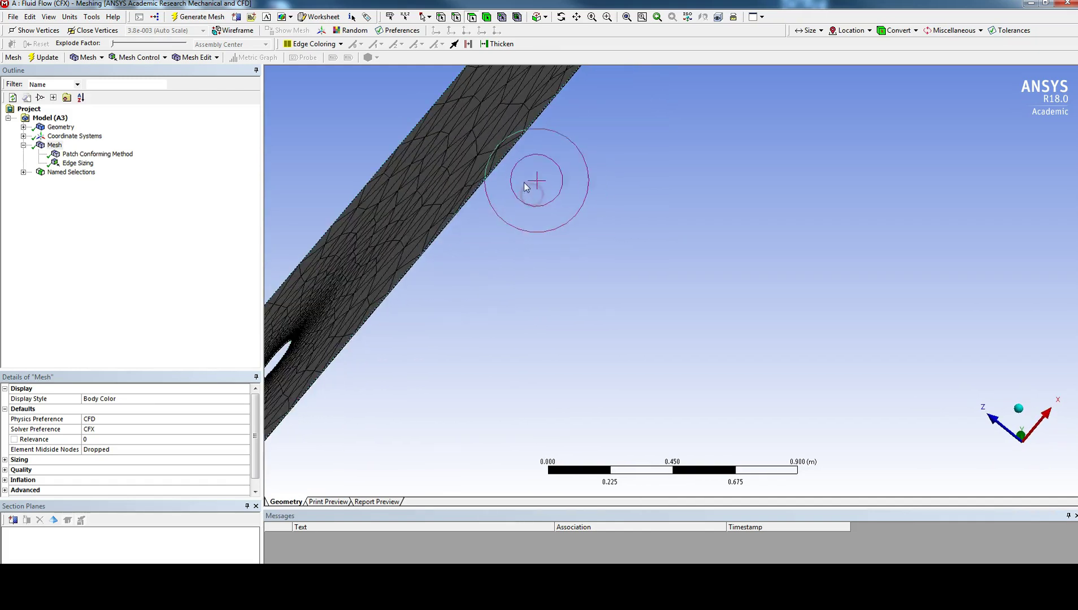
left_click(423, 151)
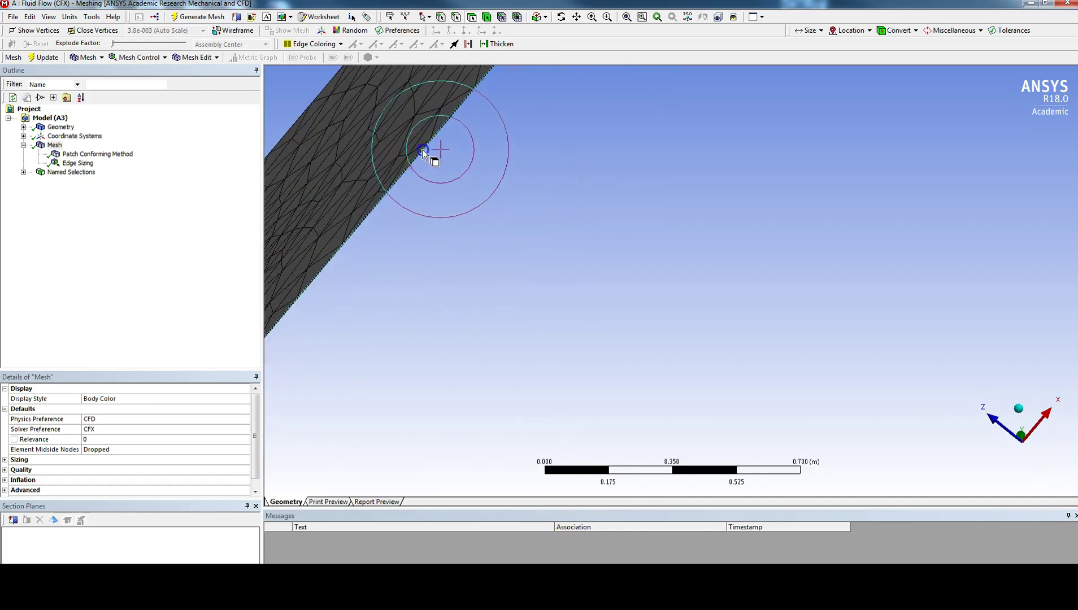
right_click(424, 153)
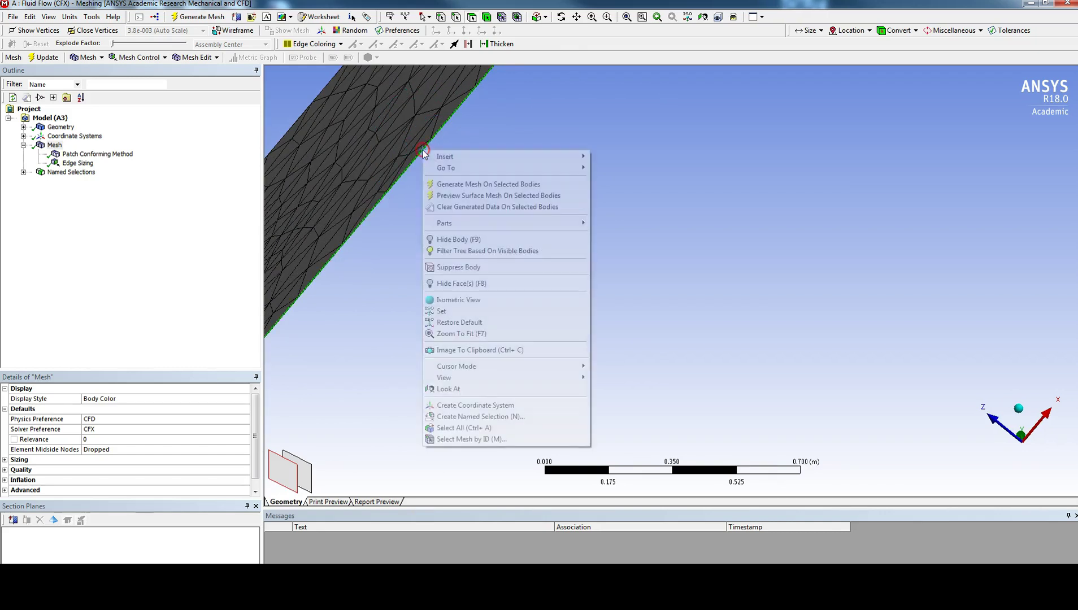
left_click(454, 416)
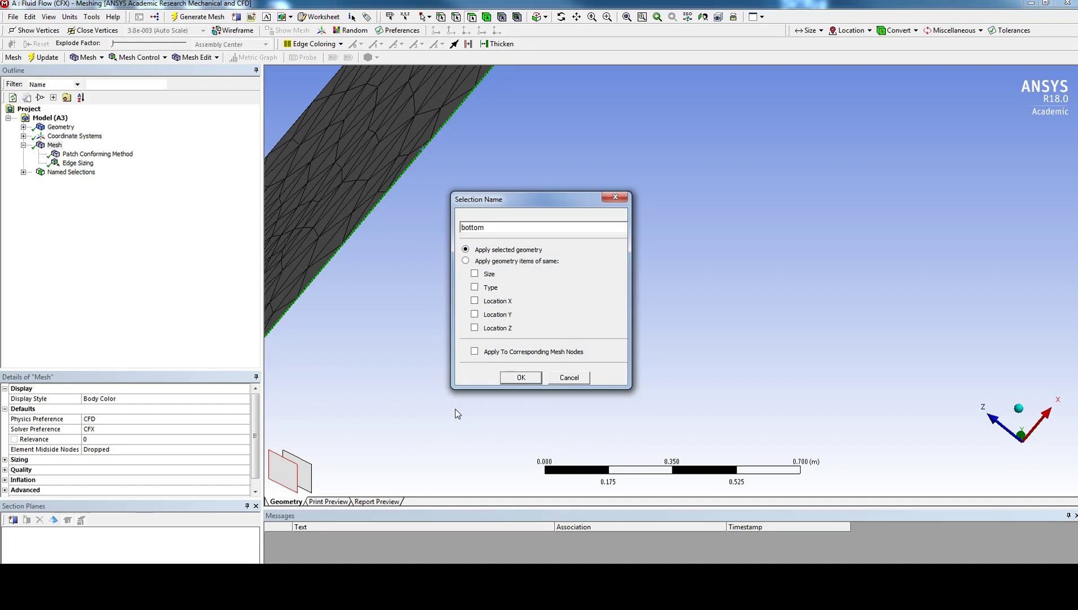
key("Return")
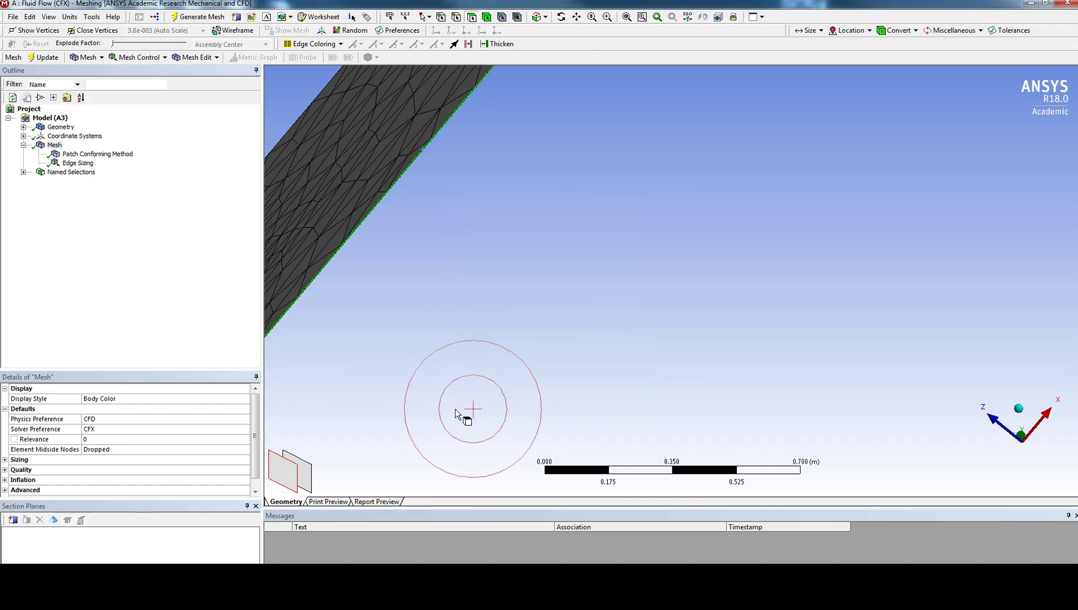
Step: Create a named selection called inlet for the plate's thin side face at its -X end
left_click(1025, 414)
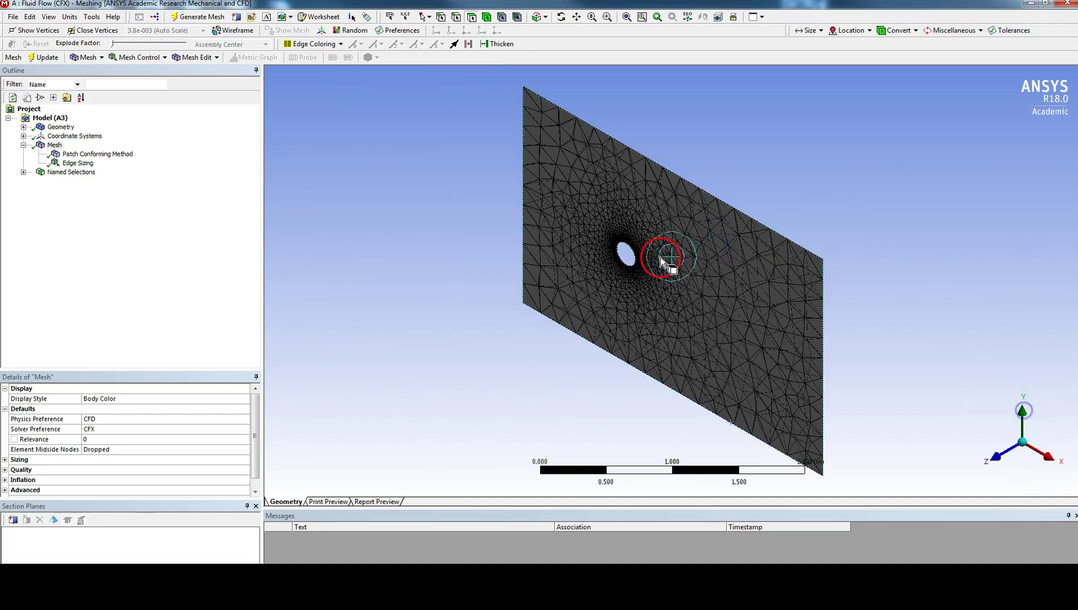
middle_click_drag(578, 233, 801, 310)
scroll(714, 277, "up", 6)
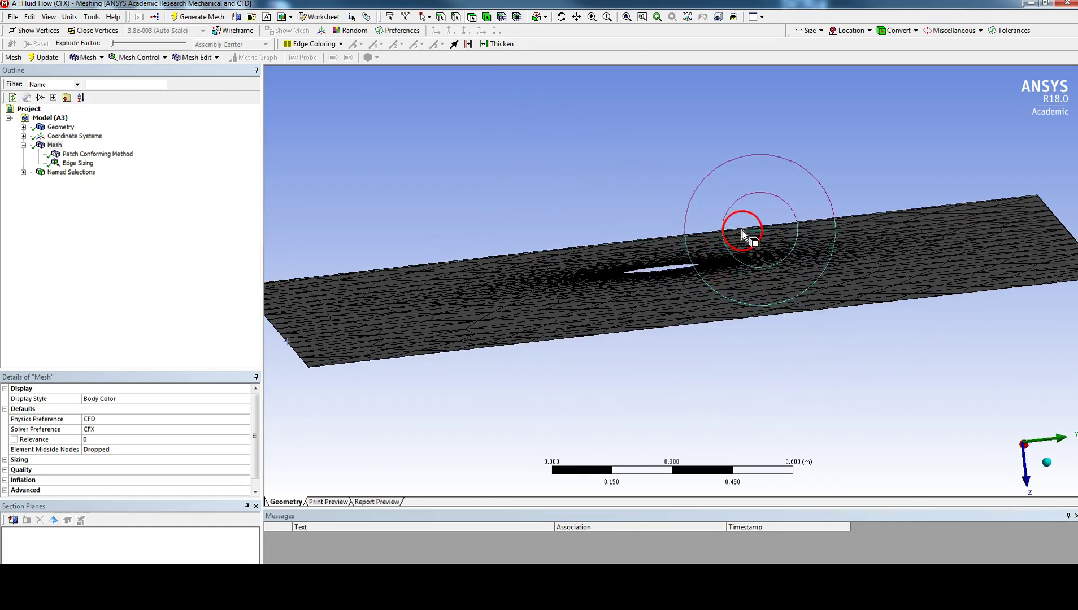
left_click(742, 229)
left_click(743, 228)
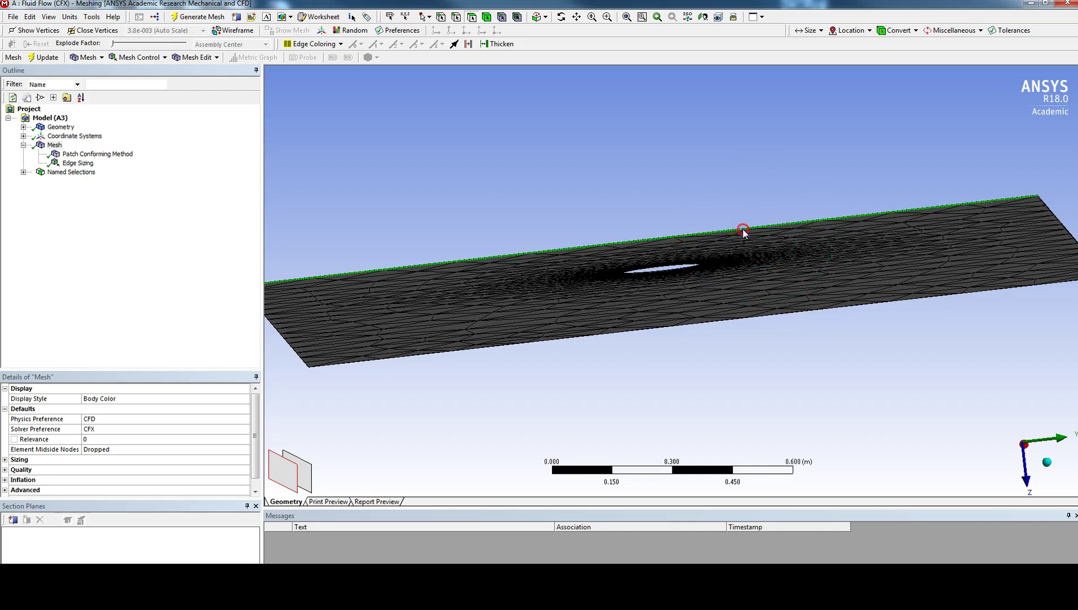
right_click(743, 231)
left_click(790, 500)
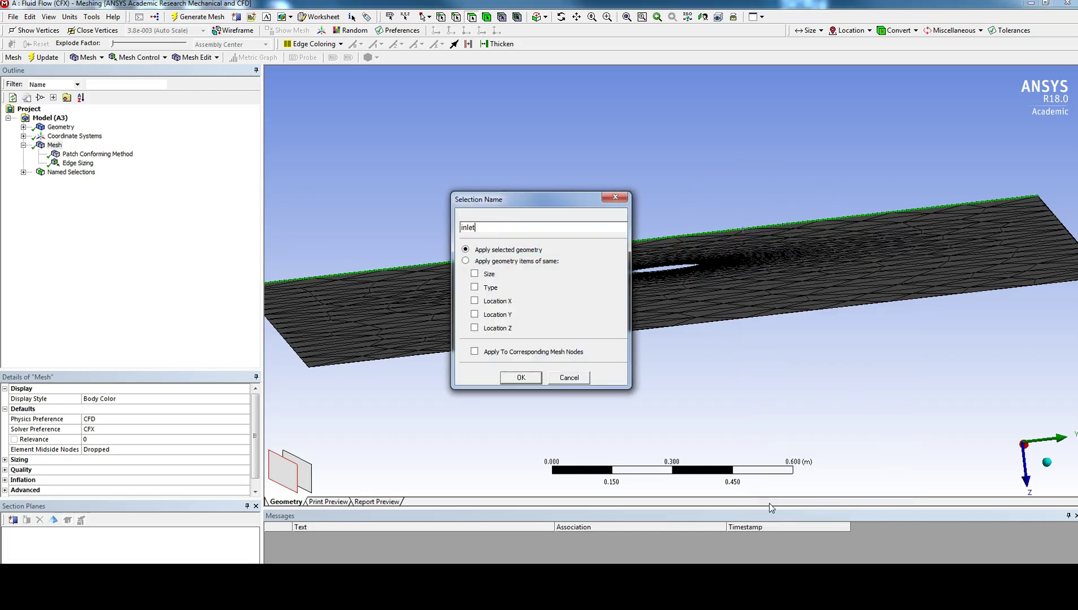
key("Return")
Step: Create a named selection called circle_wall for the inner face of the plate's circular hole
left_click(1036, 456)
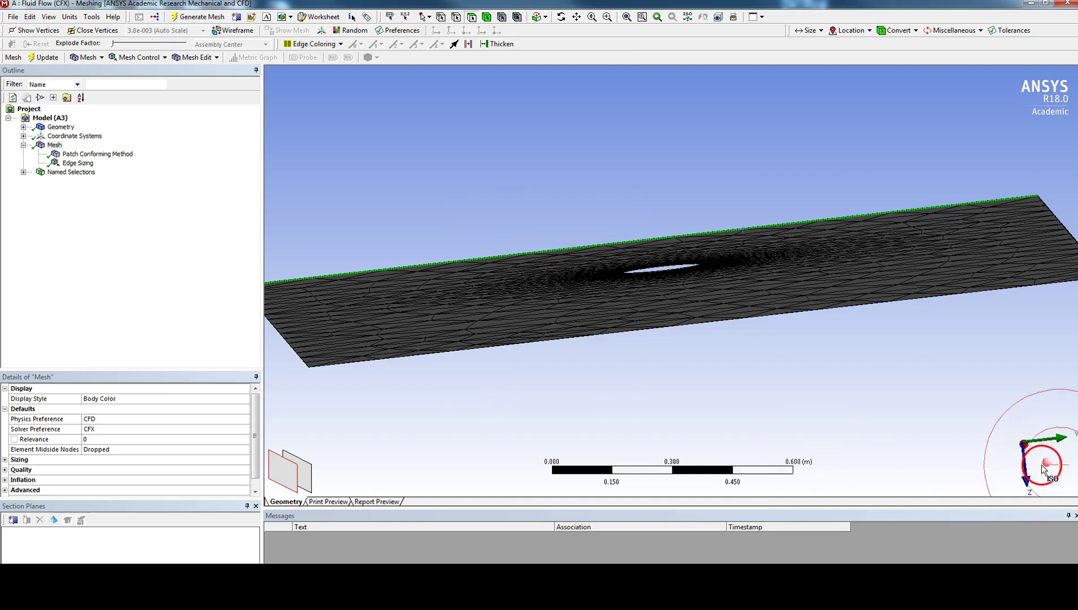
scroll(602, 253, "up", 10)
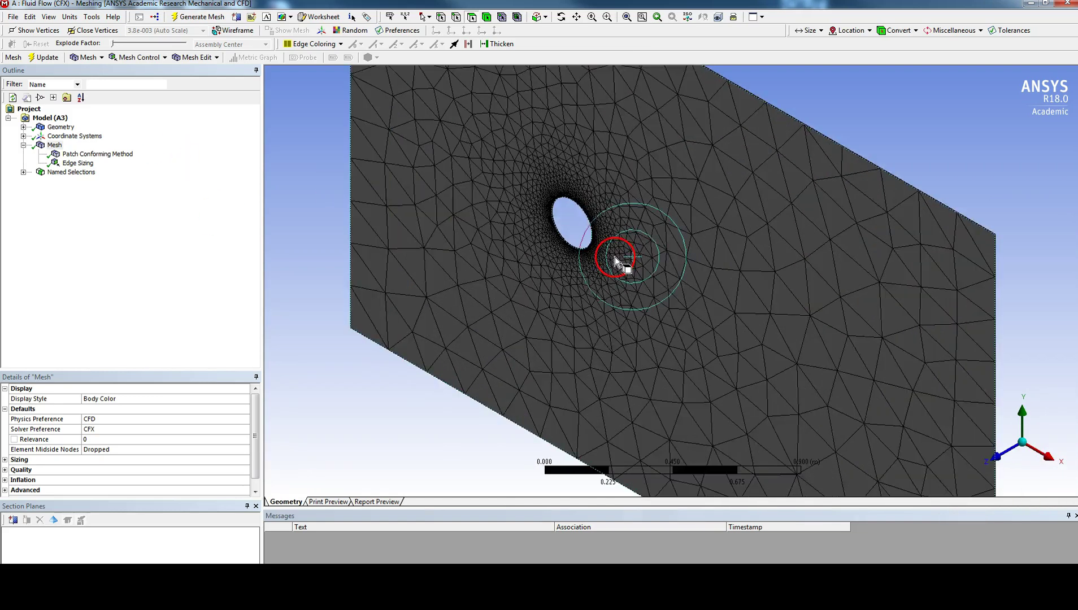
scroll(422, 198, "up", 3)
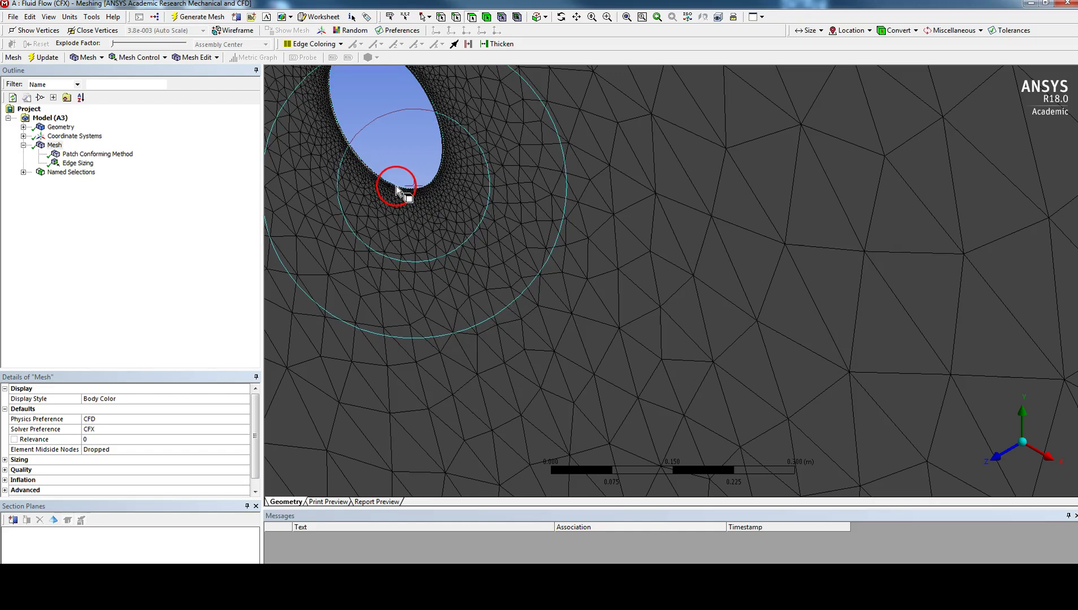
left_click(398, 188)
right_click(396, 186)
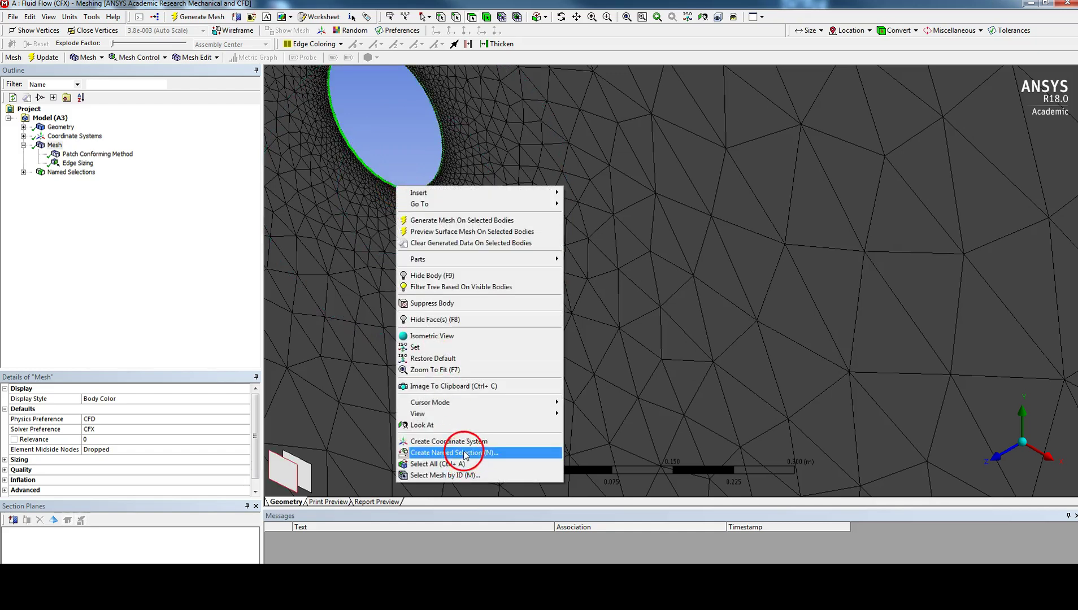
left_click(464, 453)
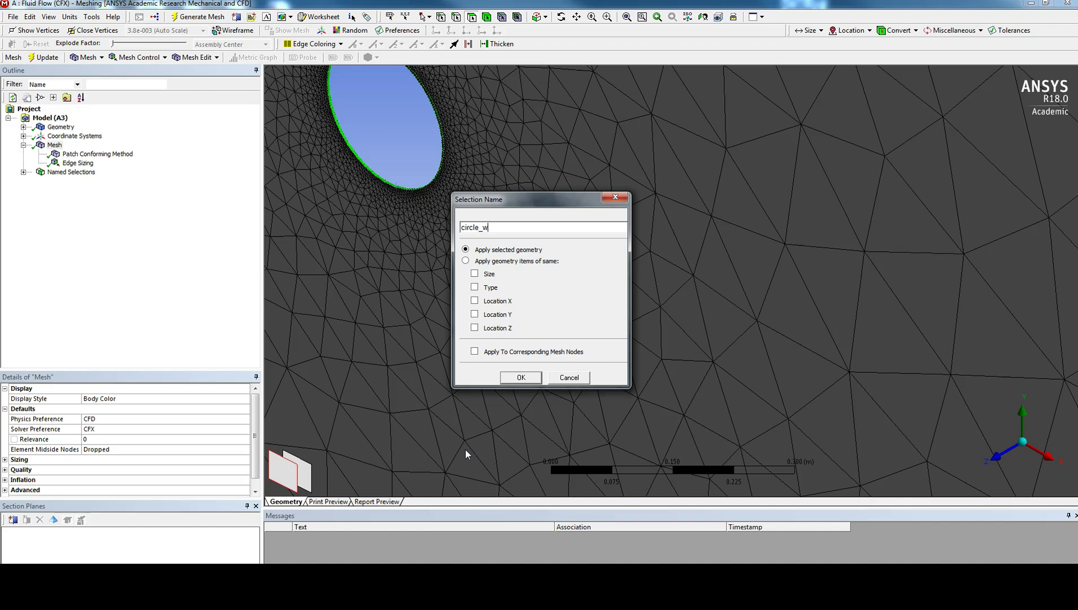
key("Return")
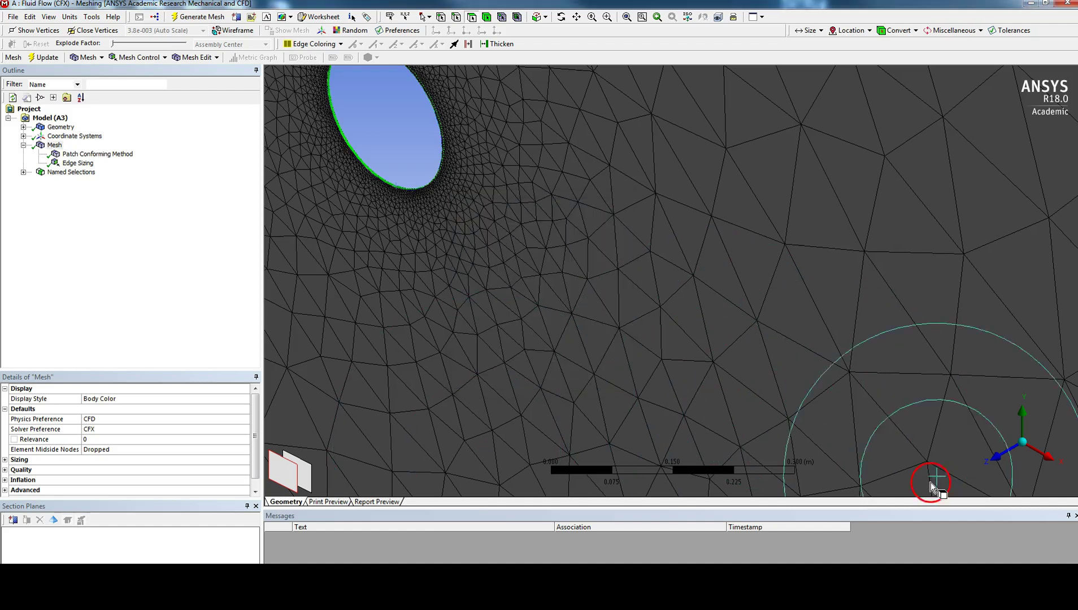
Step: Create a named selection called back for the plate's large face on the side opposite the front face
left_click(1018, 452)
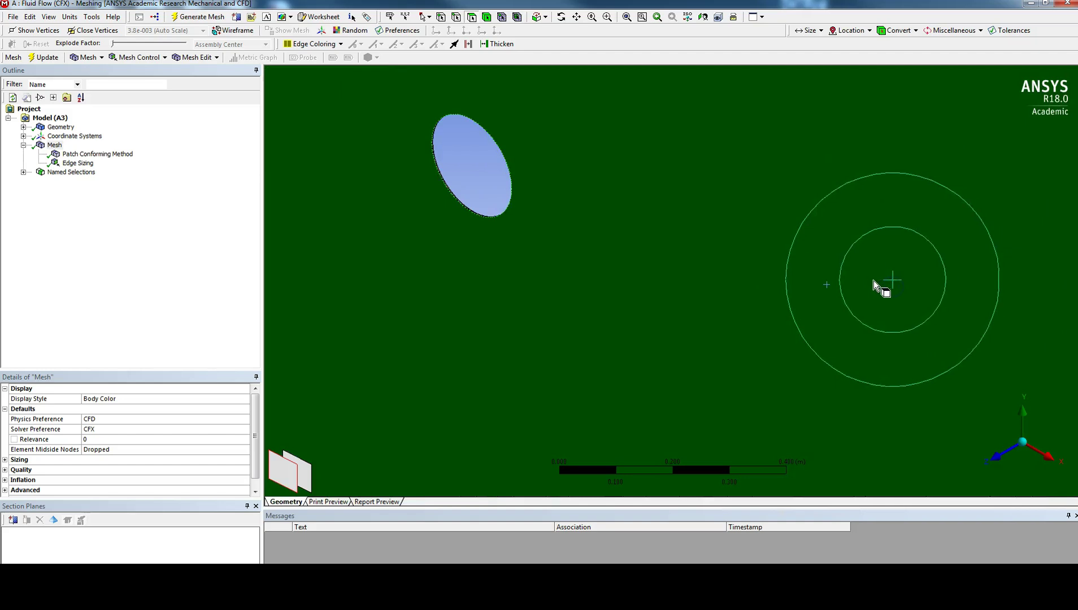
middle_click_drag(853, 285, 609, 252)
right_click(609, 254)
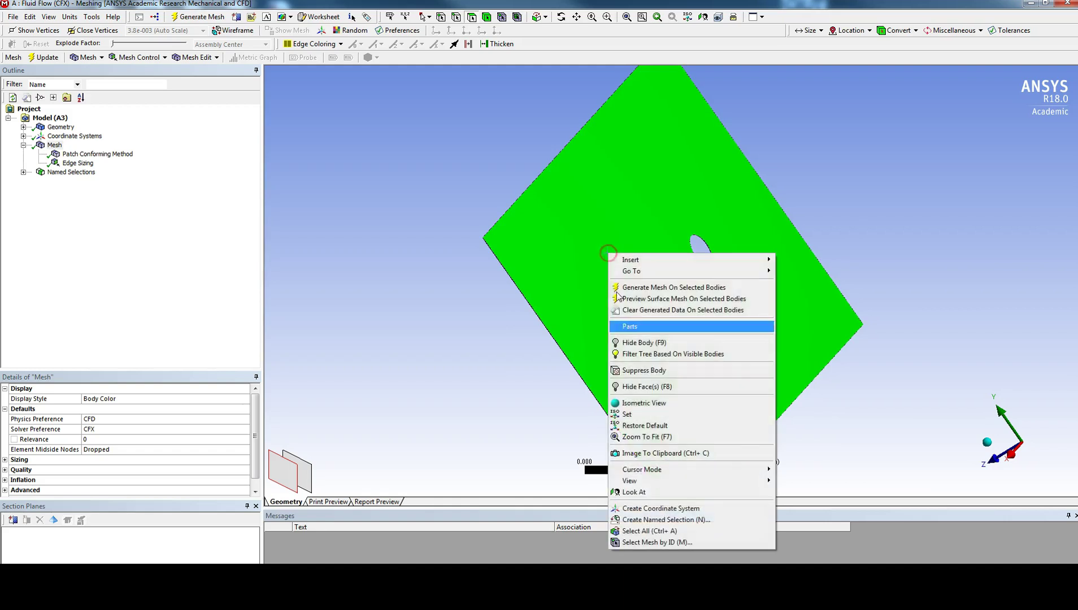
left_click(655, 520)
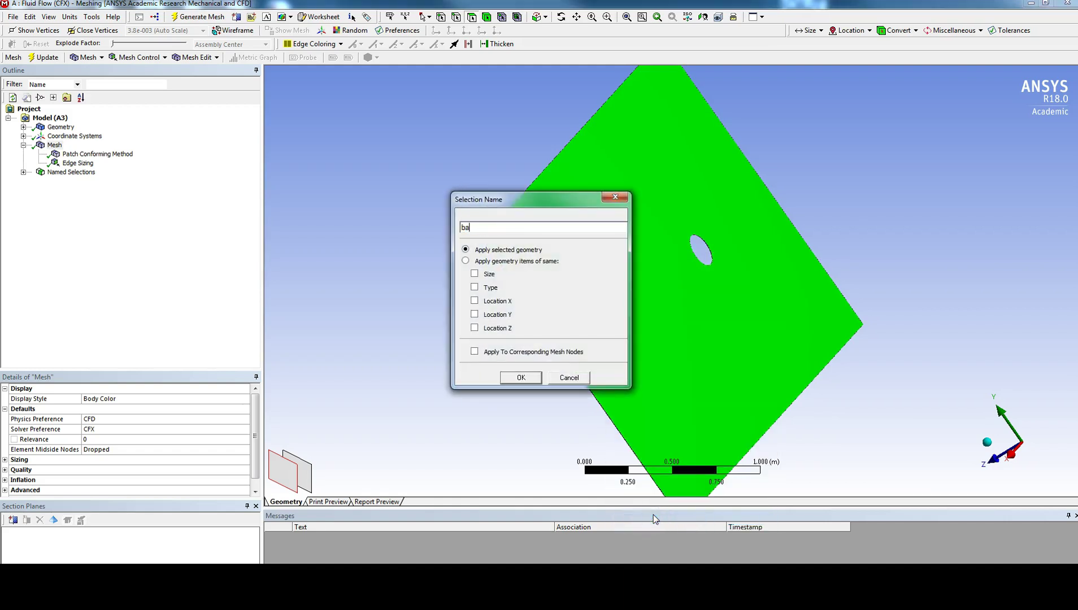
key("Return")
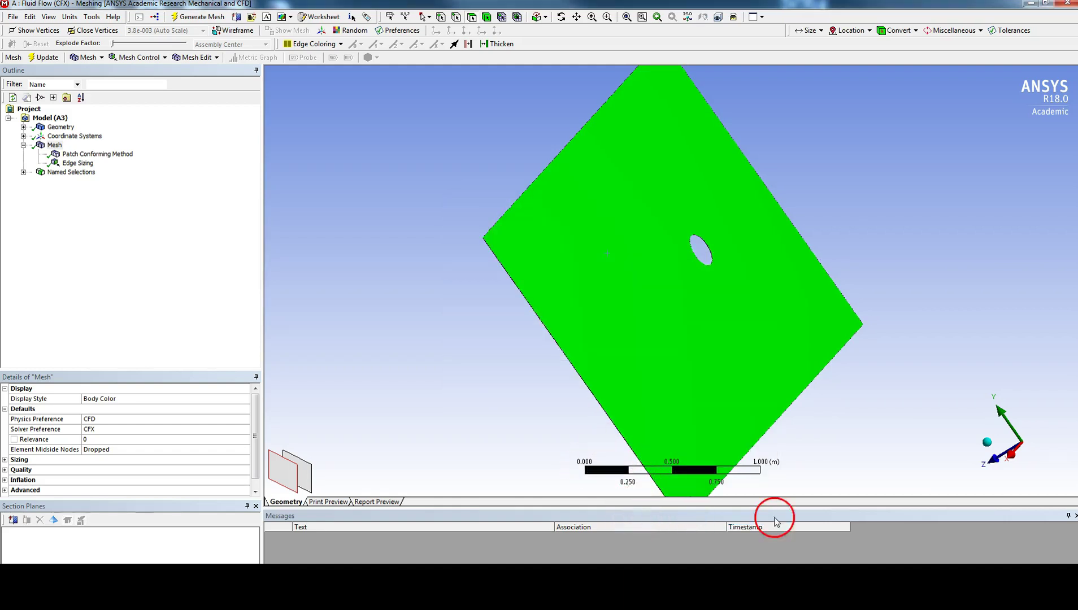
Step: Examine each named selection from front to back to check which plate face it covers
left_click(985, 441)
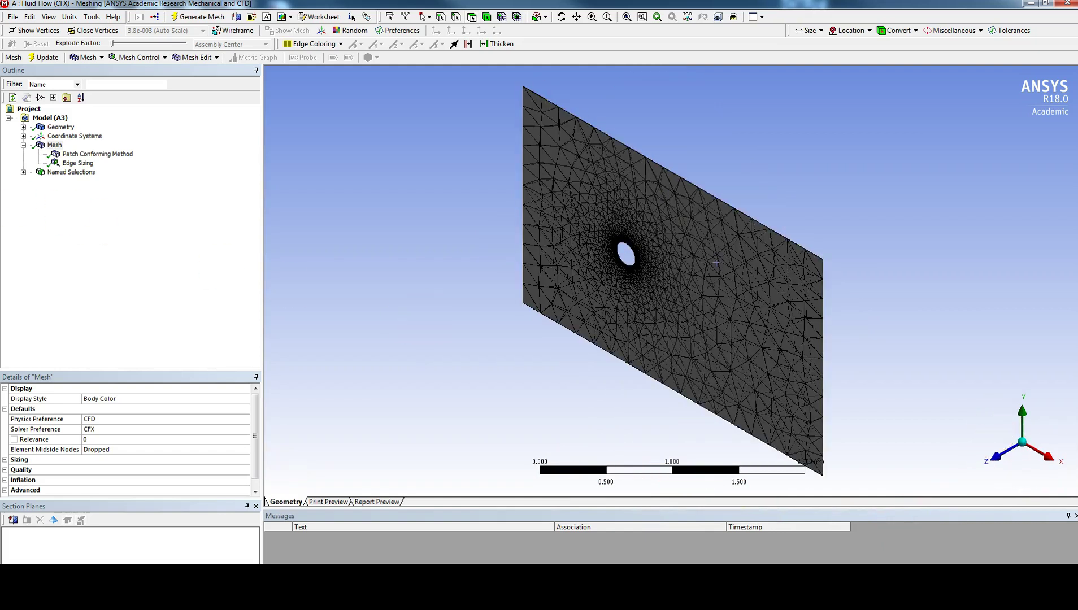
left_click(23, 173)
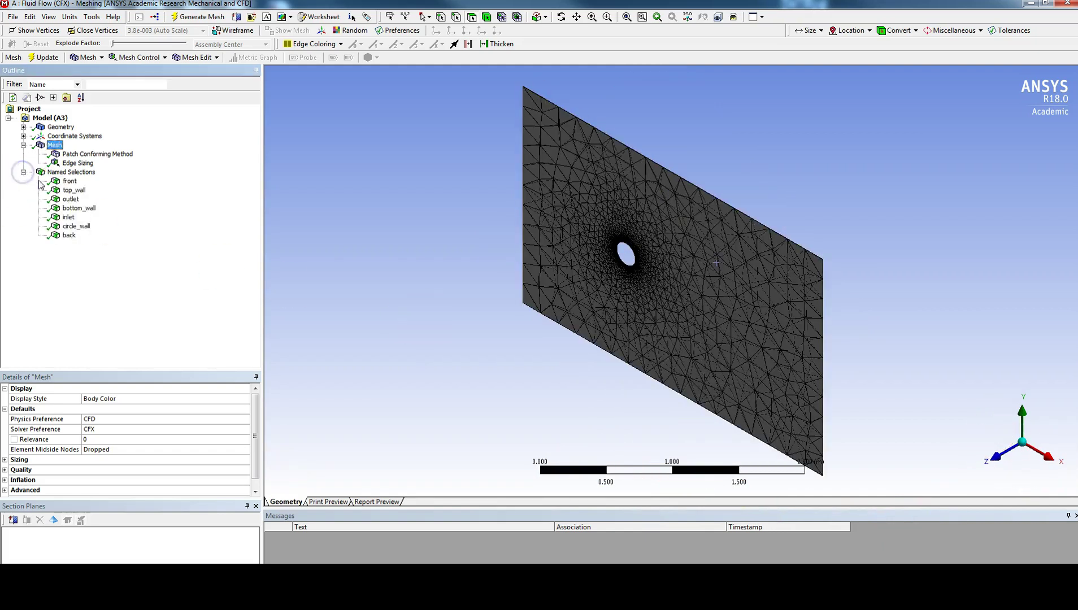
left_click(69, 181)
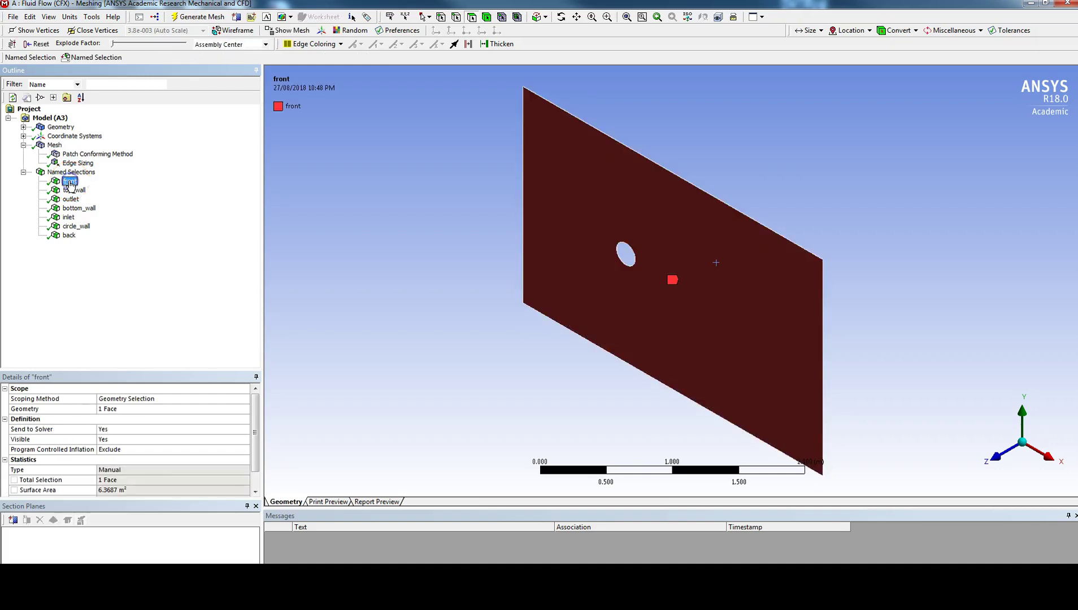
left_click(72, 191)
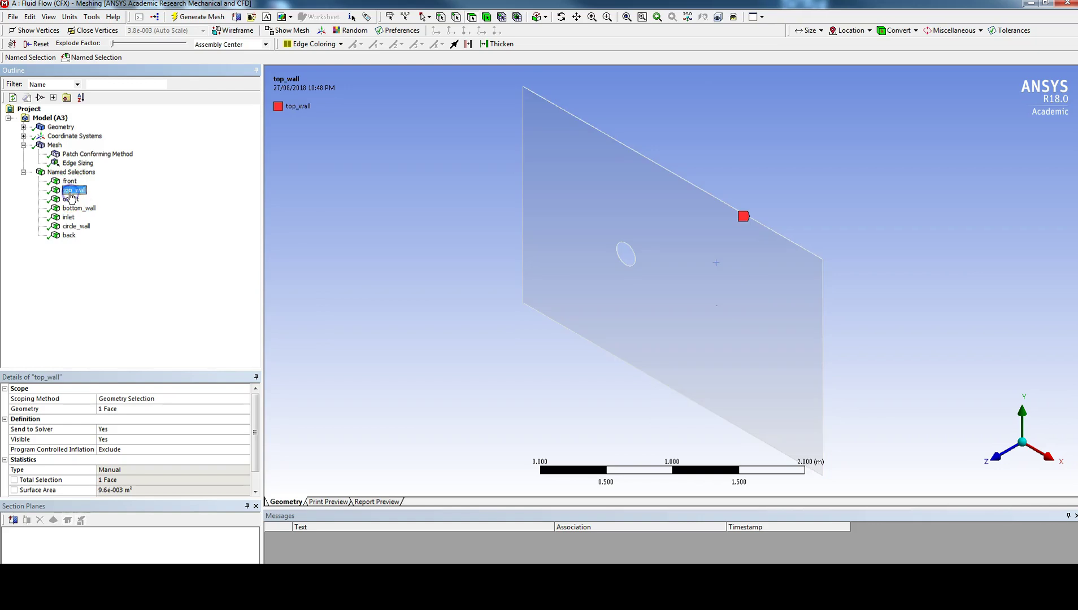
left_click(70, 199)
left_click(72, 210)
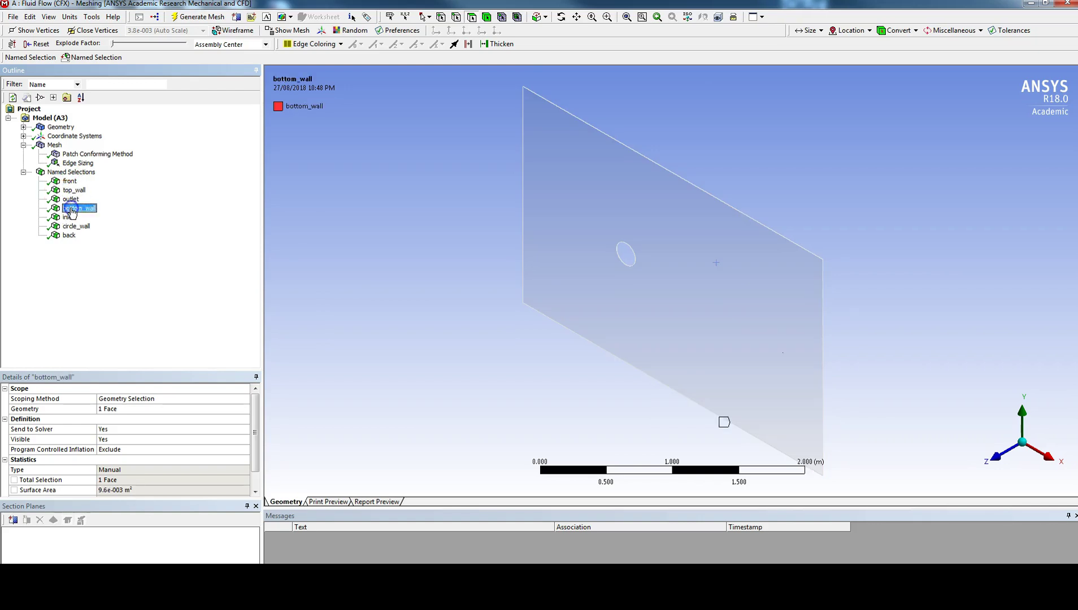
left_click(70, 218)
left_click(70, 227)
left_click(68, 238)
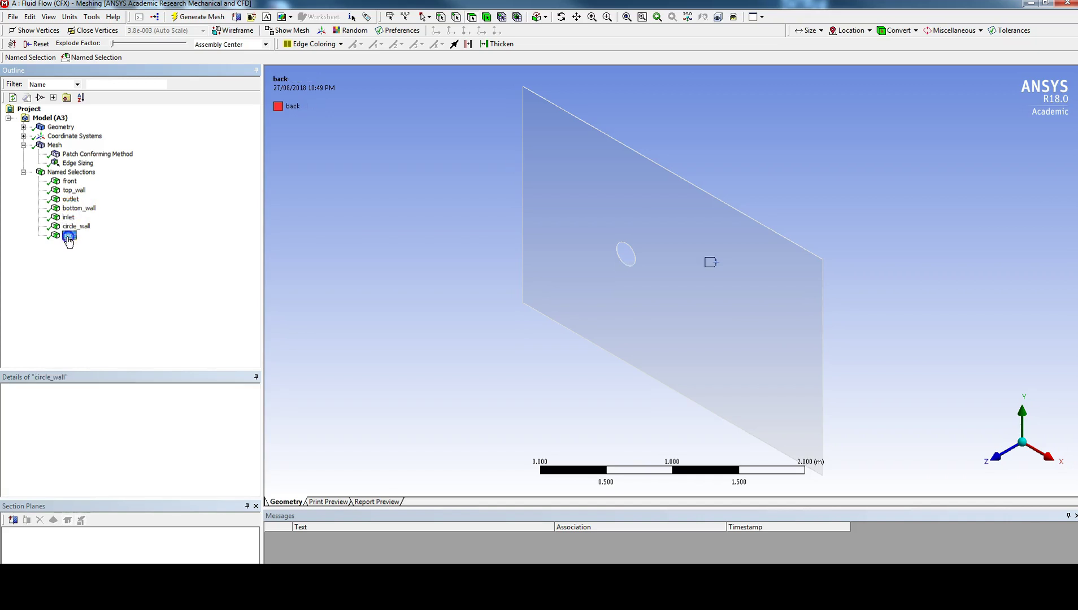
left_click(72, 87)
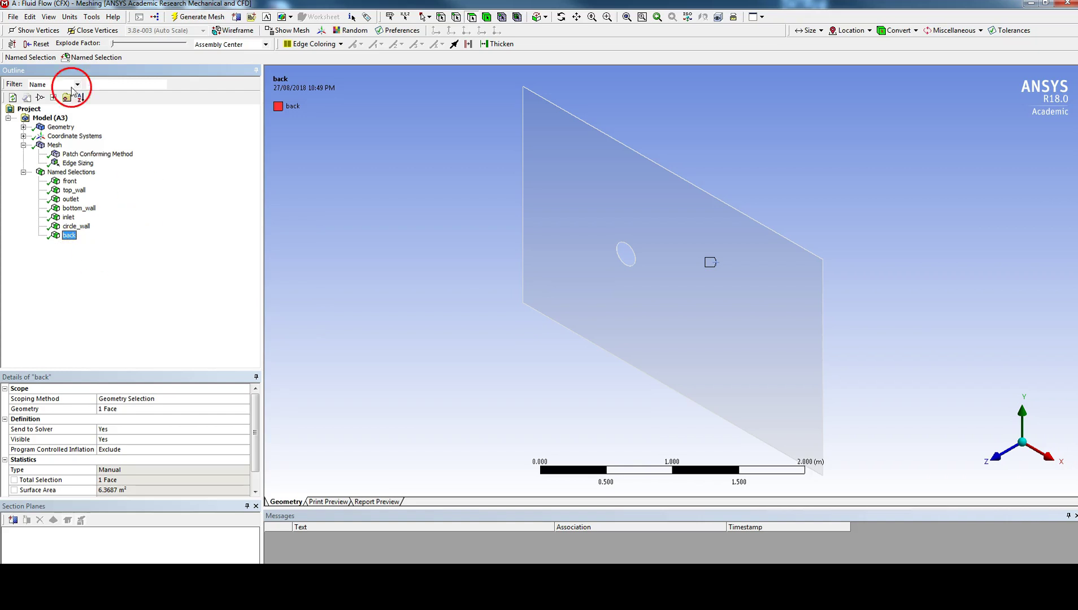
Step: Return to the mesh display and save the project
left_click(52, 145)
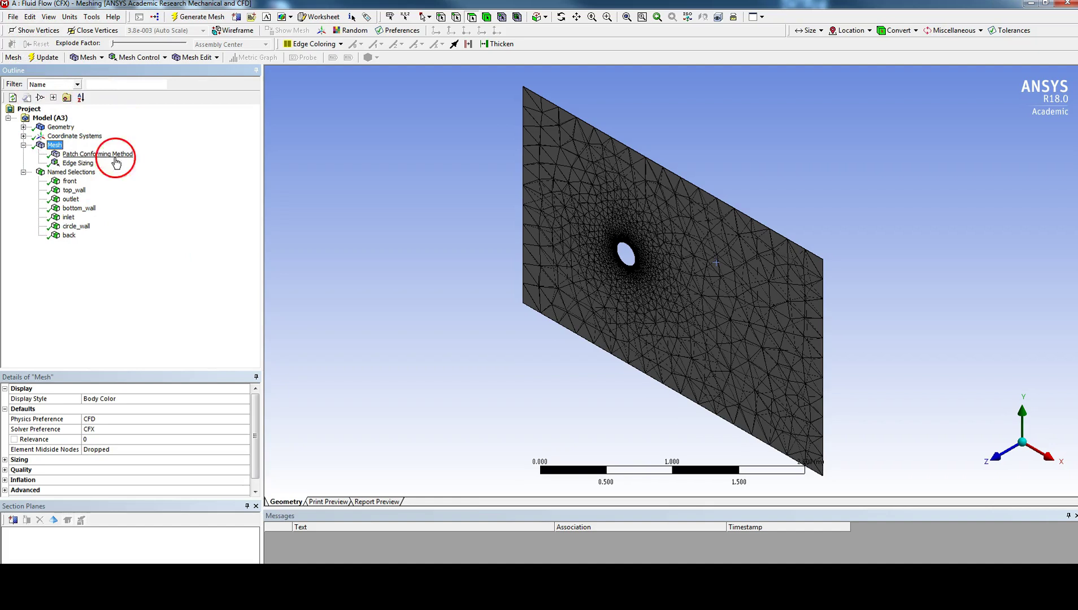
left_click(13, 18)
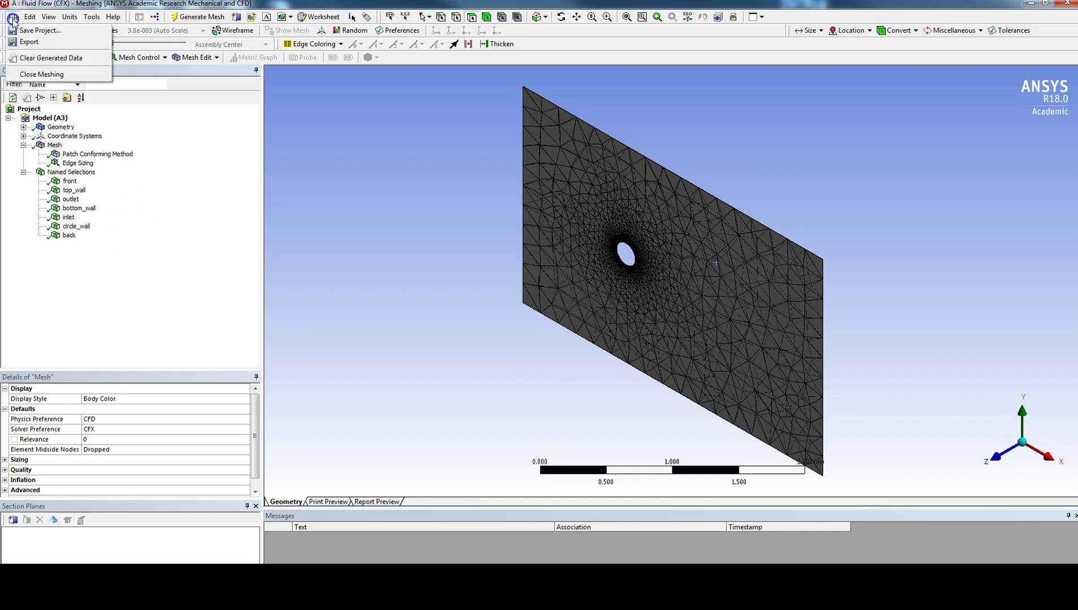
left_click(19, 33)
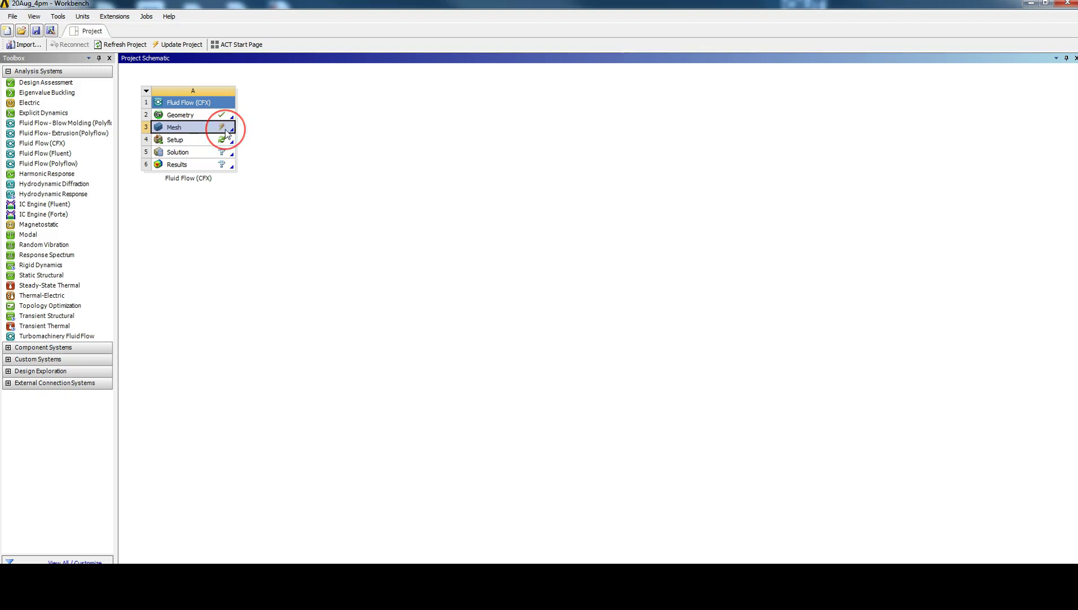
Step: Switch to Workbench and update the Mesh cell of the Fluid Flow (CFX) system
left_click(218, 131)
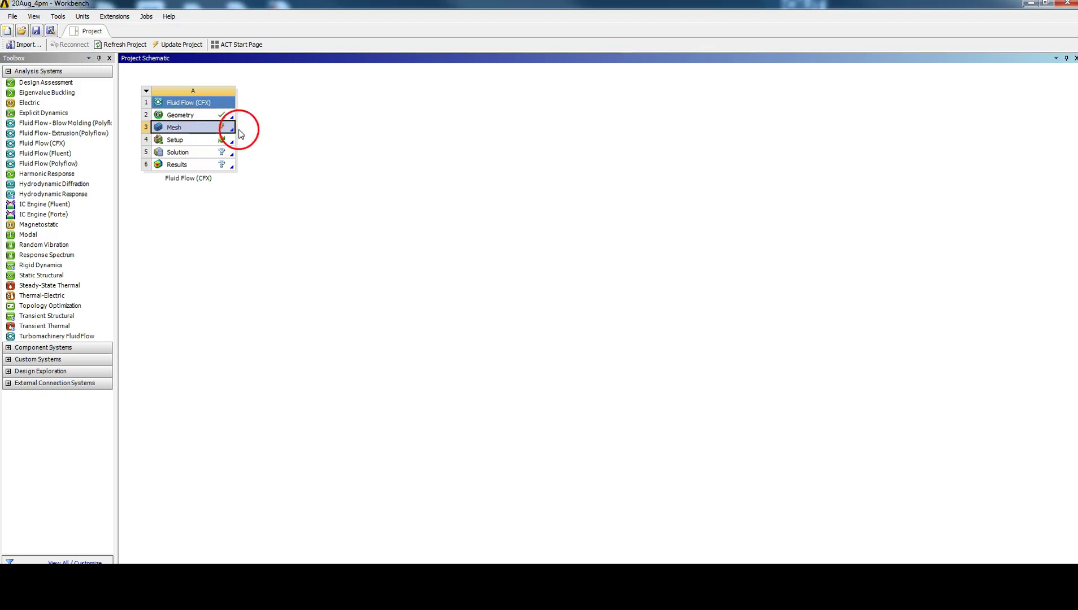
right_click(203, 131)
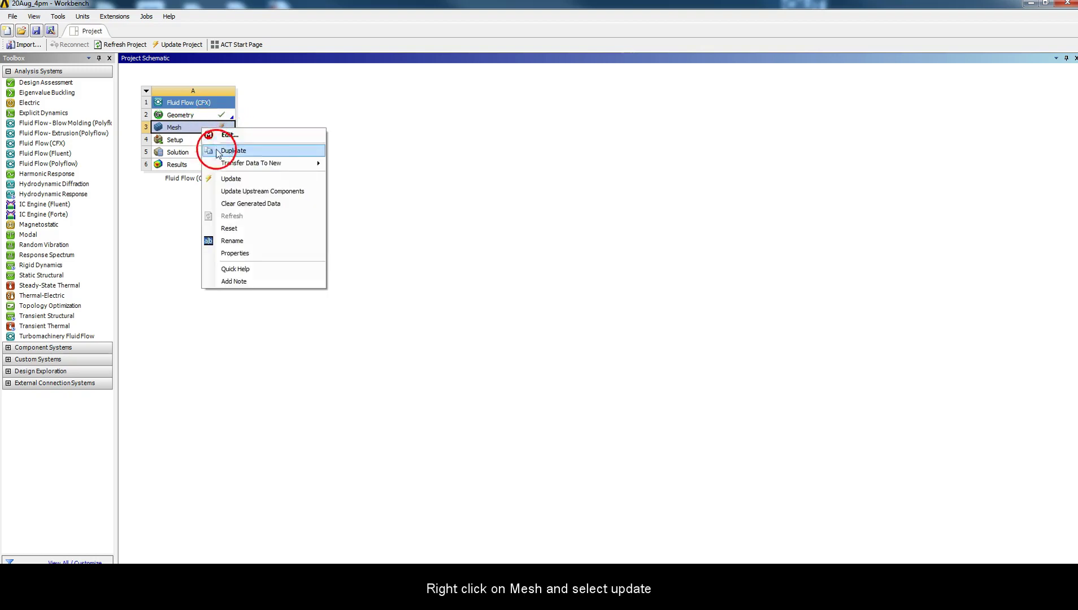
left_click(225, 176)
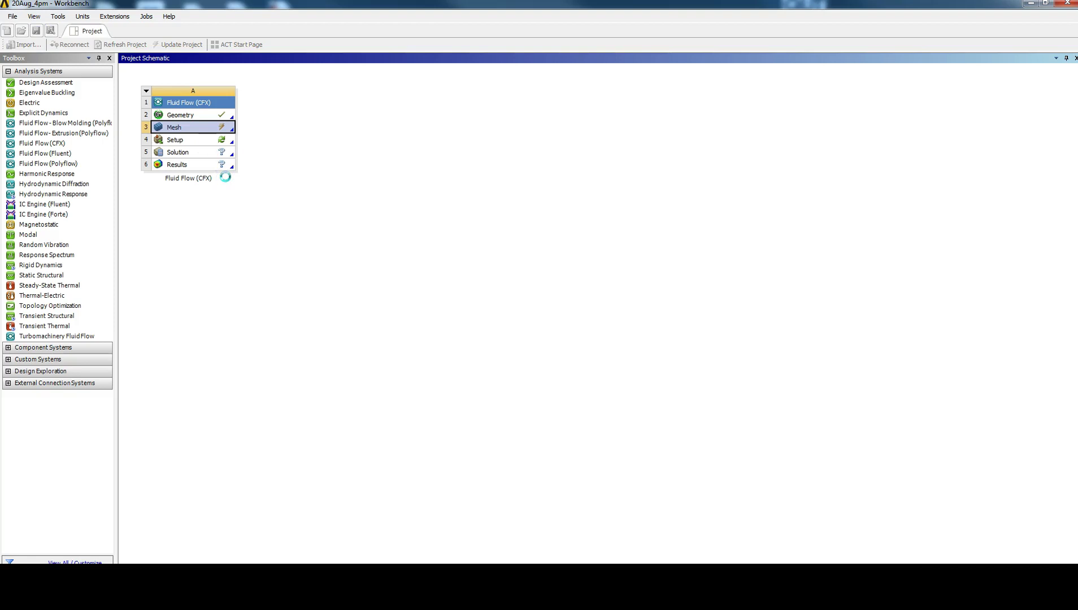